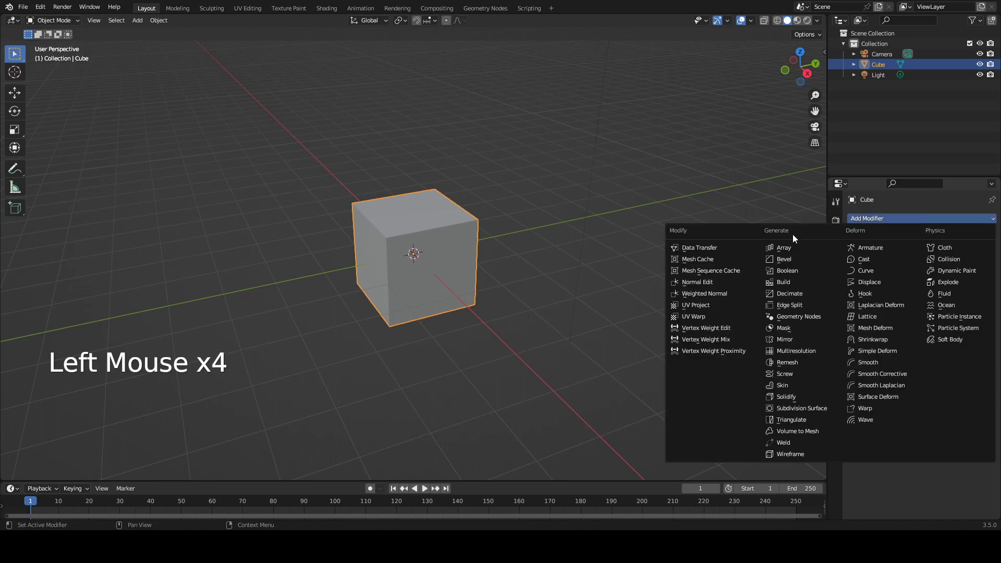
Add a Mirror modifier to the cube and move its geometry away from the origin in Edit Mode.
left_click(780, 339)
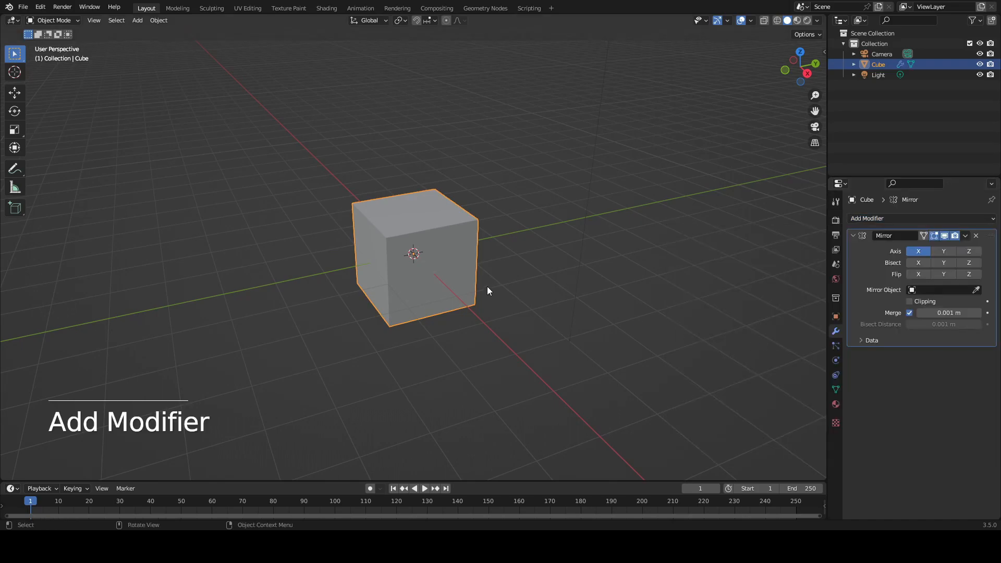
key("Tab")
key("g")
left_click(437, 326)
middle_click_drag(385, 323, 439, 320)
key("g")
left_click(490, 318)
key("Tab")
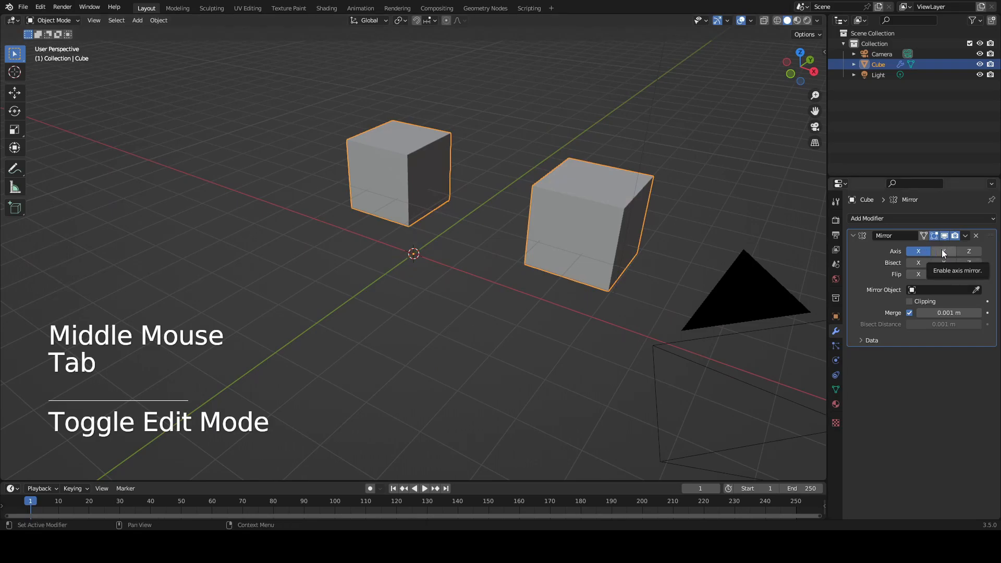
Try the Mirror modifier with different combinations of the X, Y and Z axes.
left_click(943, 251)
left_click(970, 251)
left_click(945, 252)
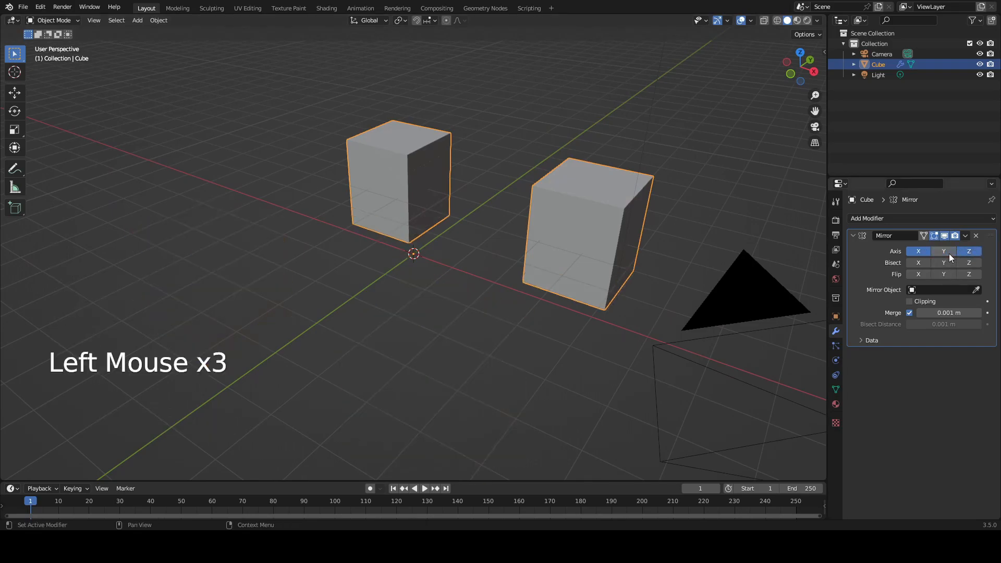
left_click(969, 253)
left_click(919, 252)
left_click(944, 252)
left_click(923, 252)
left_click(944, 252)
left_click(923, 252)
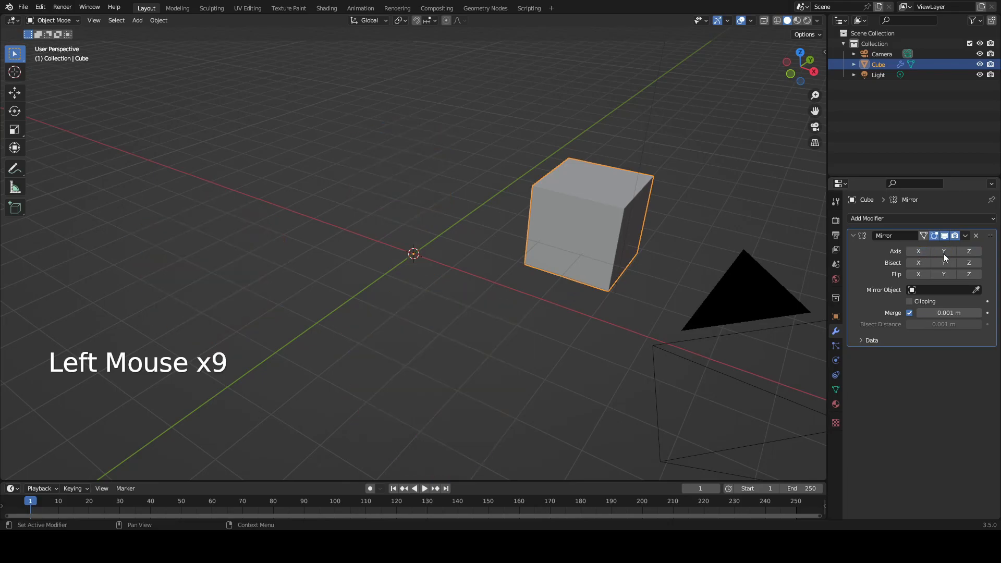
left_click(969, 251)
left_click(919, 252)
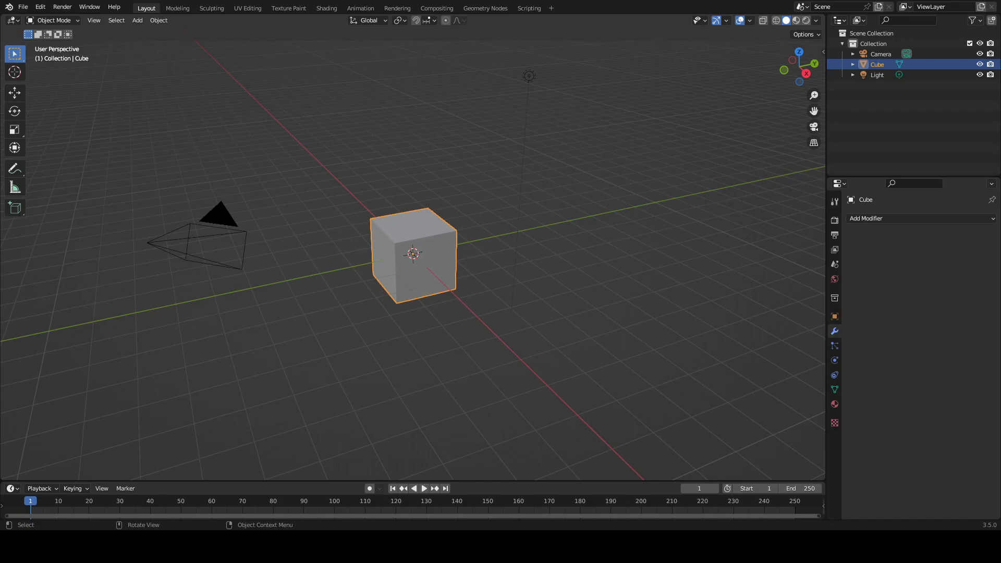
Select the default cube and add a Mirror modifier to it.
scroll(413, 254, "up", 2)
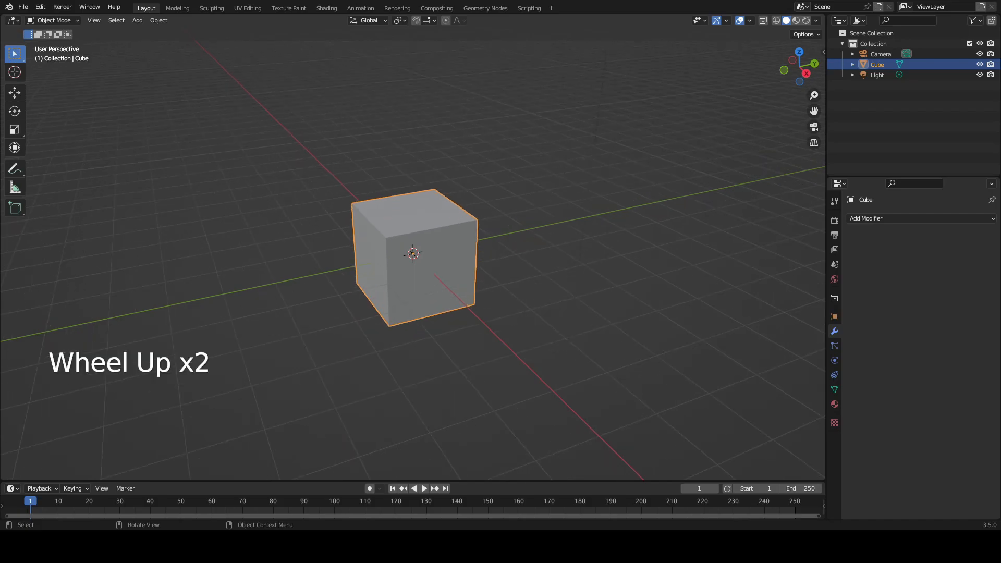
left_click(589, 271)
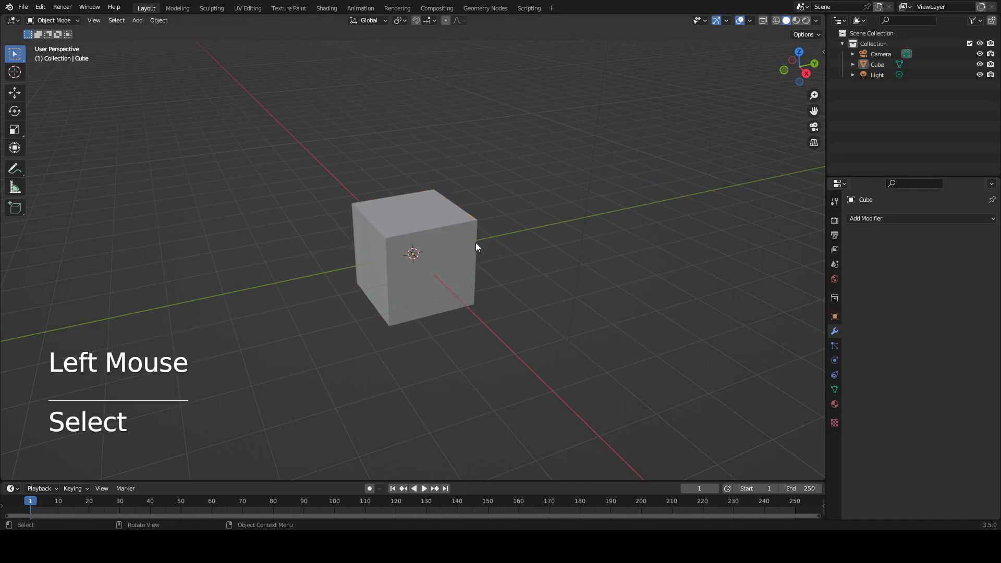
left_click(408, 225)
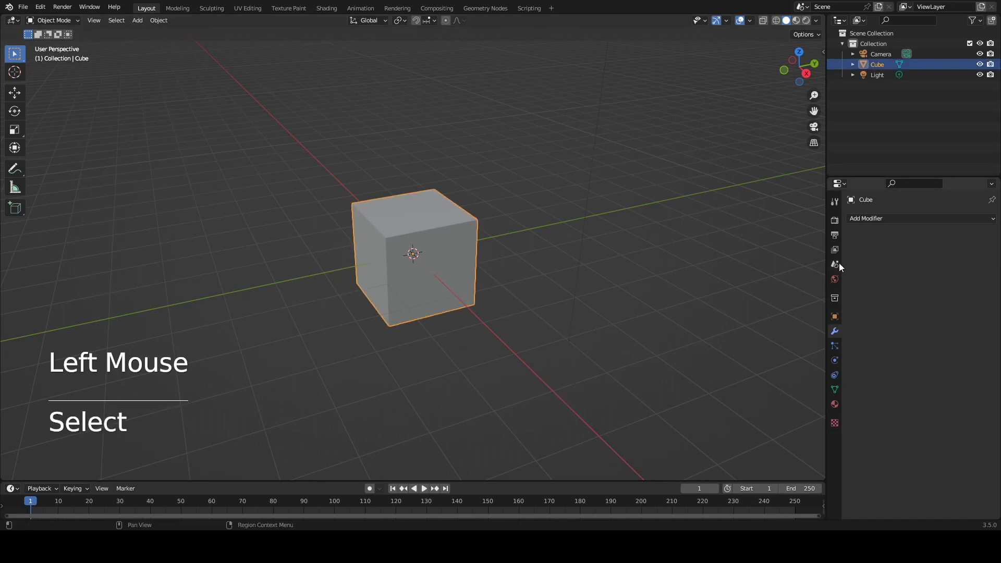
left_click(835, 316)
left_click(834, 331)
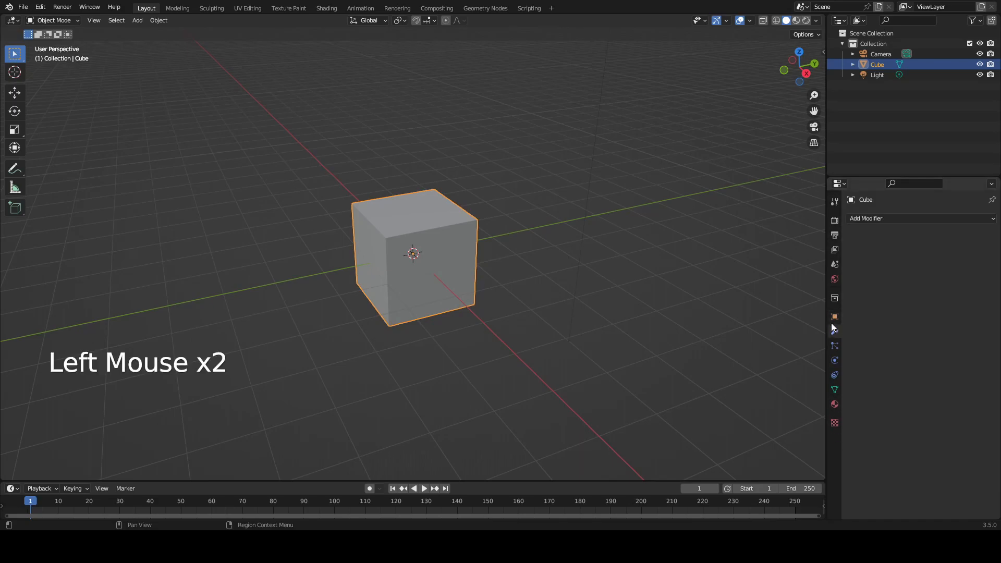
left_click(868, 217)
left_click(861, 220)
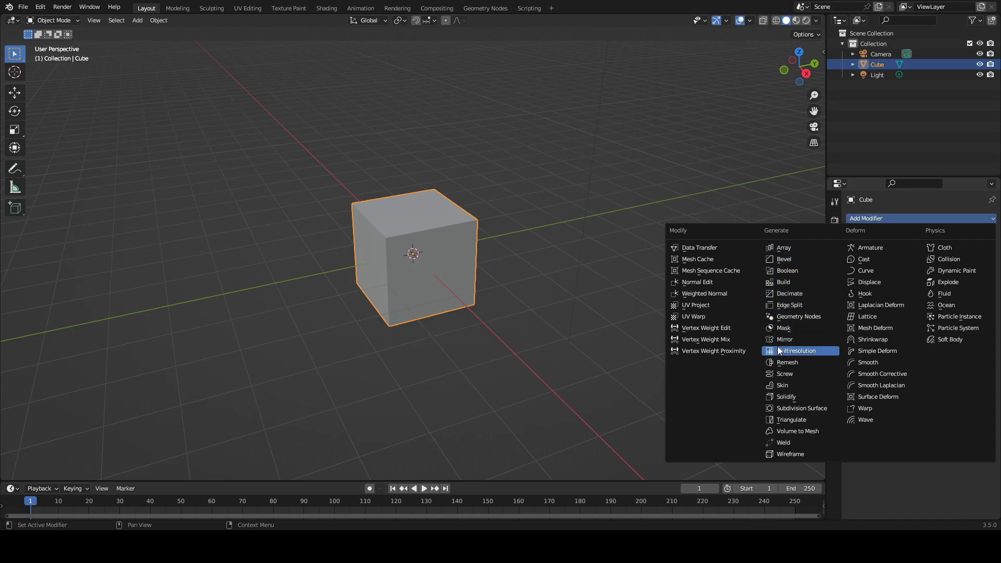
left_click(812, 339)
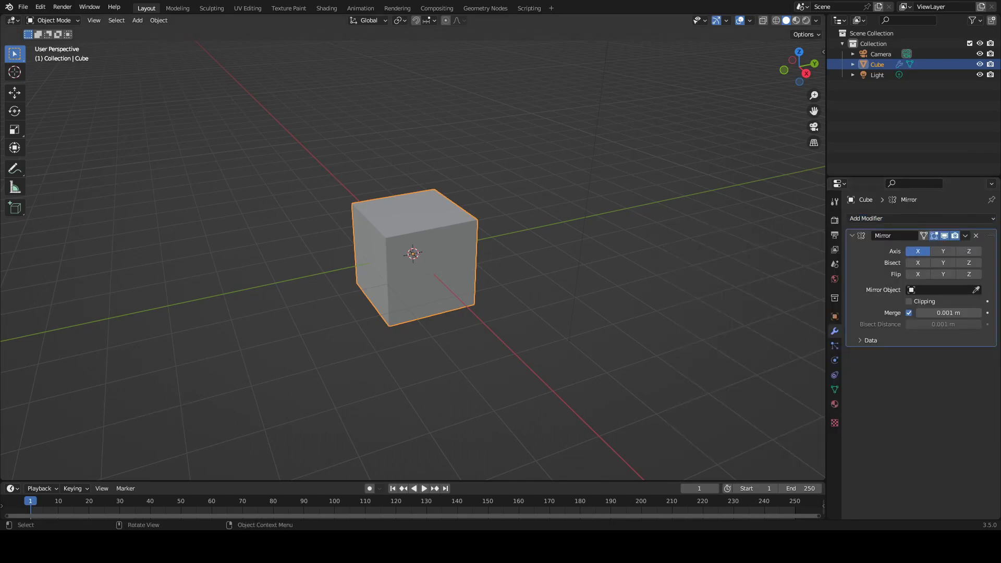
Move all of the cube's geometry off its origin in Edit Mode.
left_click(415, 196)
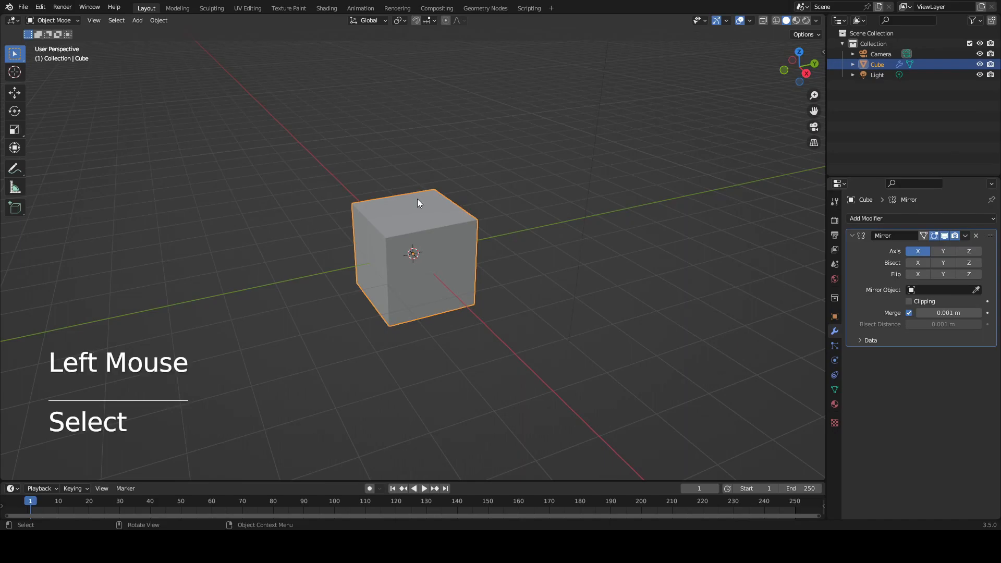
key("Tab")
key("Tab")
key("Tab")
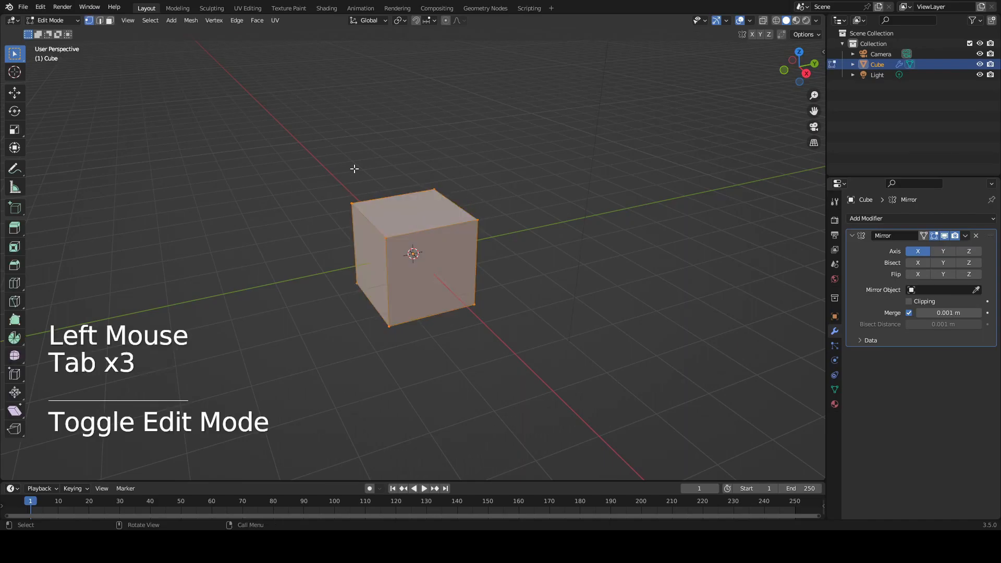
key("g")
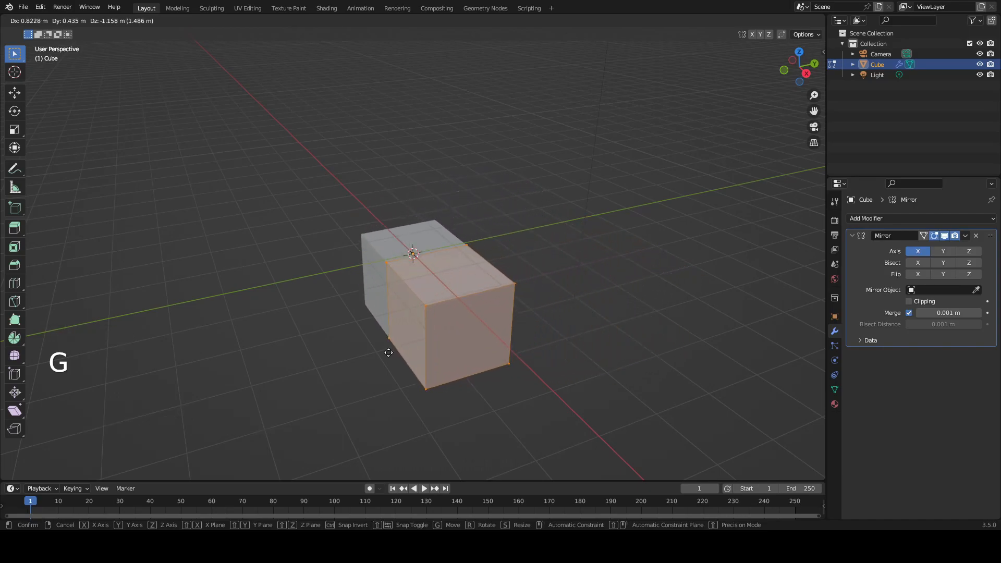
left_click(541, 315)
middle_click_drag(465, 297, 549, 310)
middle_click_drag(462, 274, 523, 336, "shift")
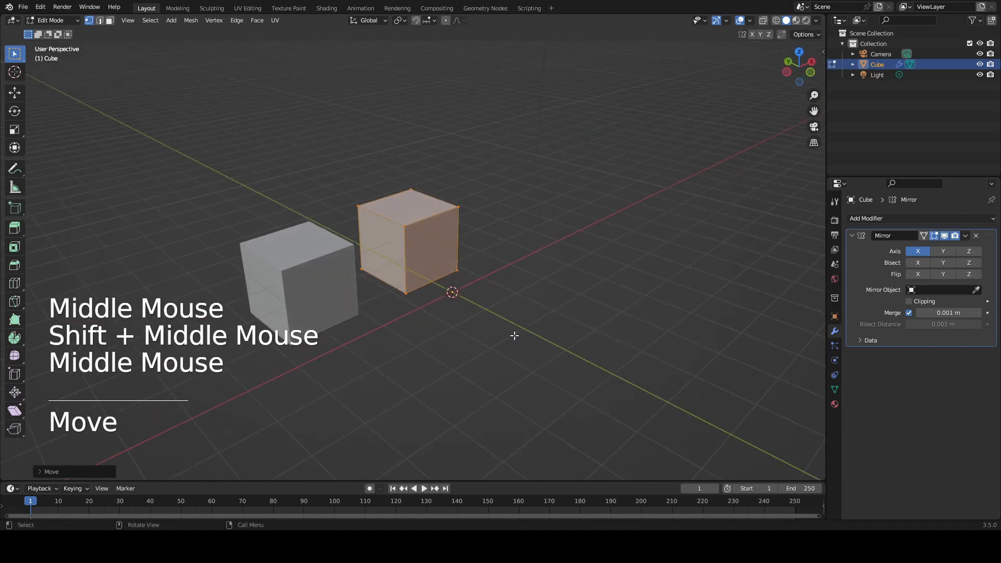
Move the geometry farther from the origin along the X direction, well clear of its mirrored copy.
key("g")
middle_click_drag(576, 302, 510, 295)
mouse_move(541, 279)
middle_mouse_down("shift")
mouse_move(548, 312)
mouse_move(541, 278)
middle_mouse_up("shift")
middle_click_drag(714, 260, 706, 283)
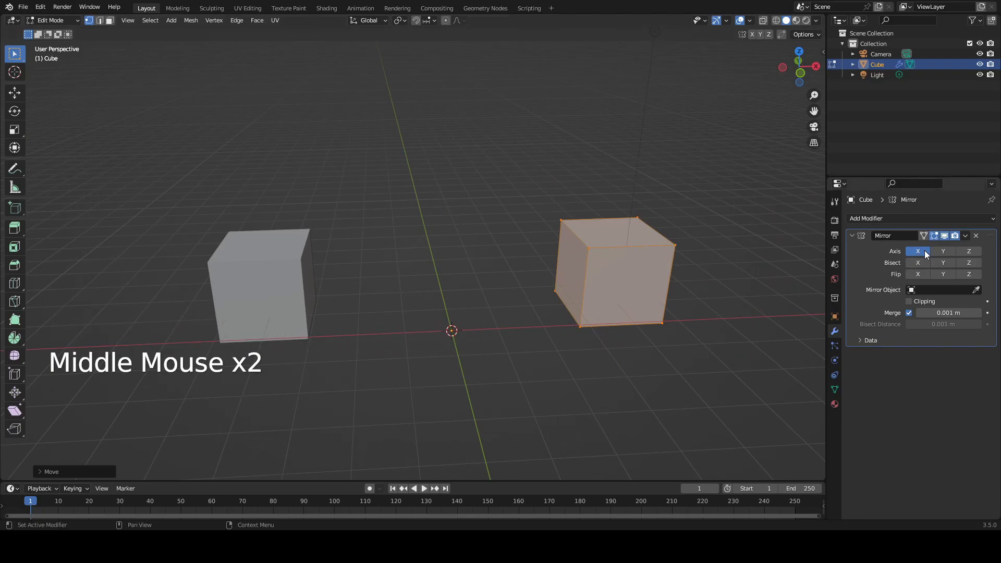
middle_click_drag(605, 339, 662, 351)
middle_click_drag(396, 316, 277, 225)
middle_click_drag(435, 364, 531, 369)
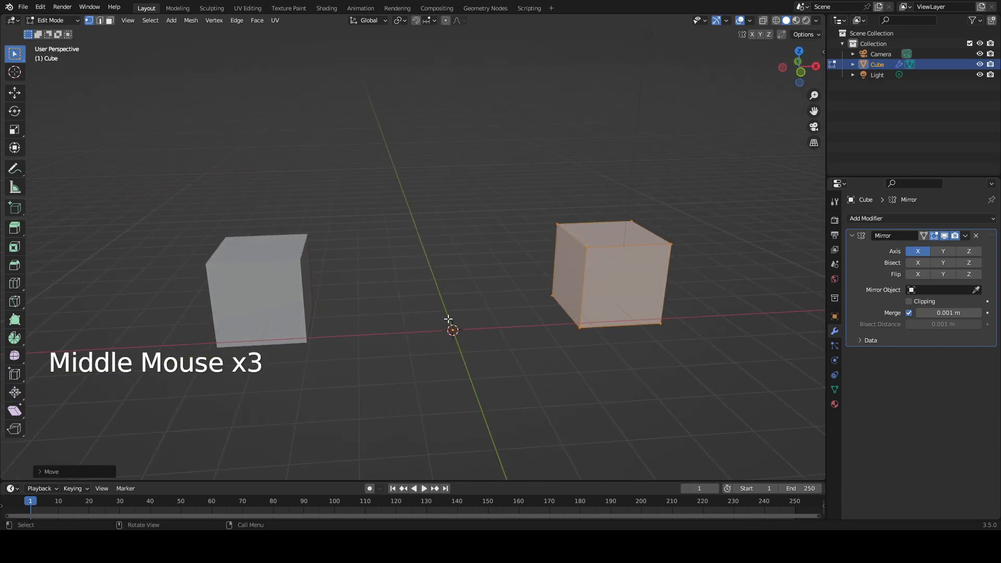
middle_click_drag(438, 329, 462, 330)
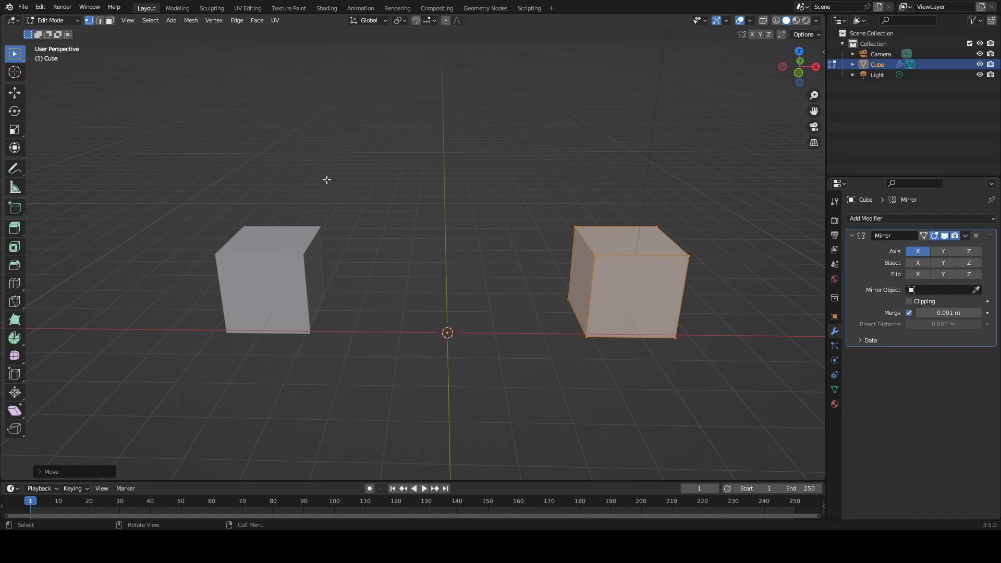
Extrude the cube's outer side face away from the origin, then scale down and reposition the extruded end.
middle_click_drag(504, 322, 578, 282, "shift")
scroll(511, 289, "up", 2)
middle_click_drag(579, 282, 514, 275)
key("3")
left_click(480, 268)
scroll(480, 270, "down", 2)
key("e")
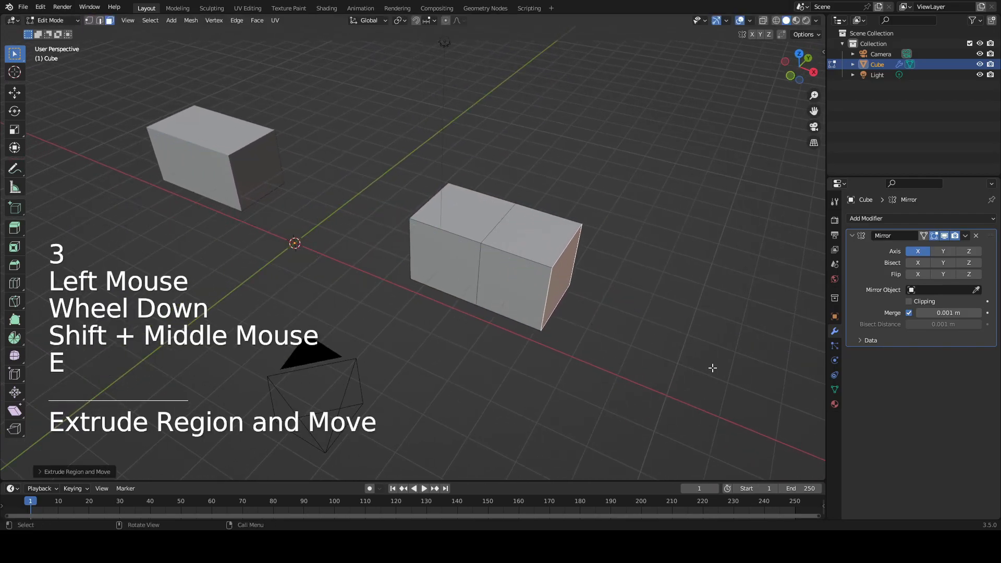
key("s")
key("g")
middle_click_drag(646, 348, 469, 339, "shift")
Extrude the cube's front face outward into an arm with a shrunken end and return to Object Mode.
left_click(735, 381)
key("e")
left_click(439, 343)
key("s")
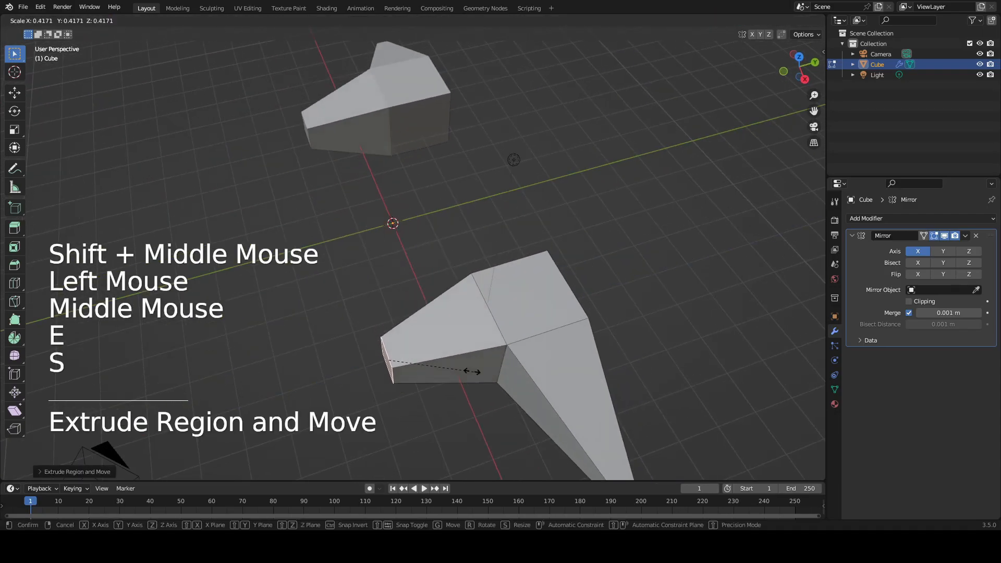
left_click(416, 369)
middle_click_drag(416, 369, 565, 308)
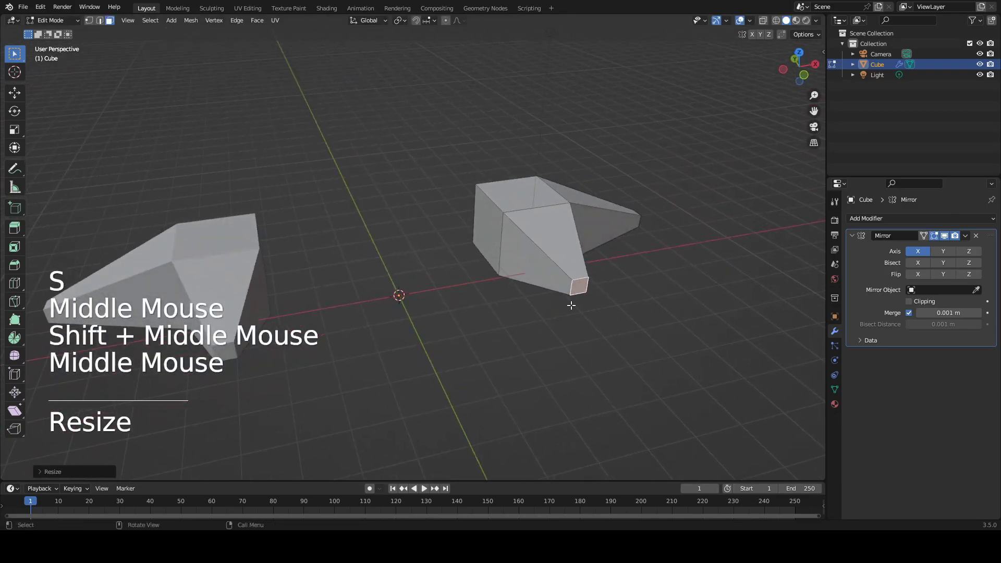
middle_click_drag(470, 263, 615, 280)
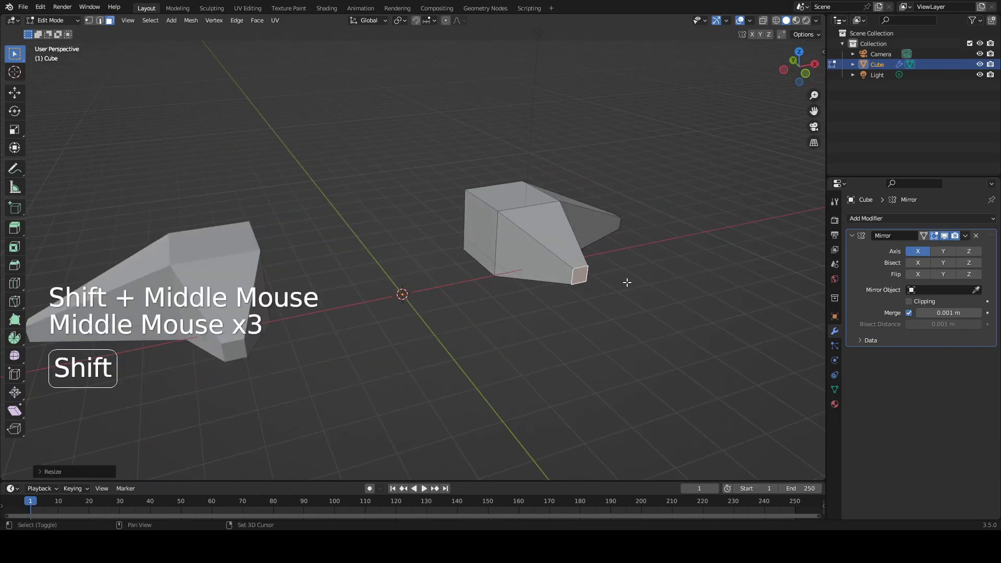
middle_click_drag(177, 243, 467, 304)
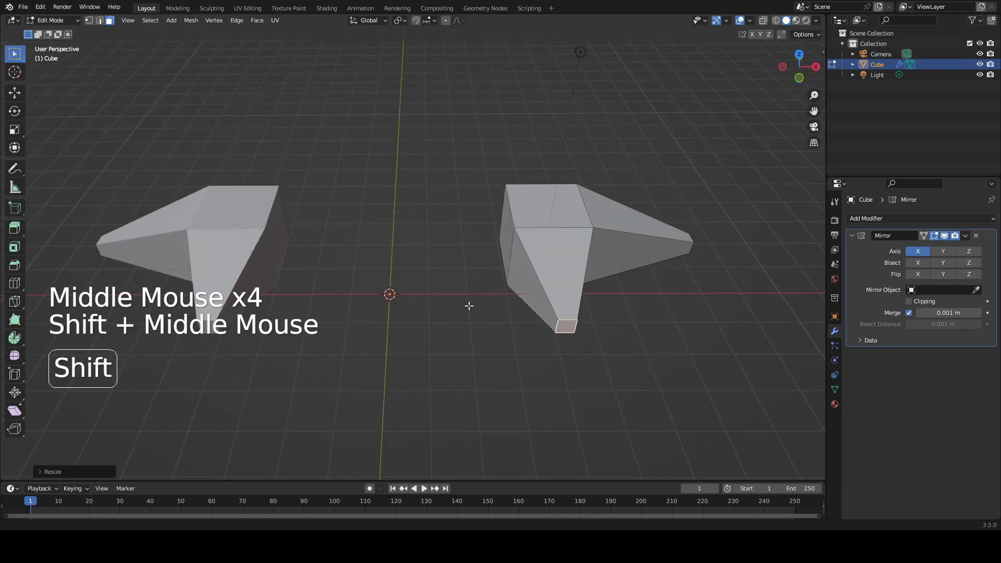
scroll(385, 311, "up", 1)
key("Tab")
scroll(377, 302, "down", 1)
middle_click_drag(377, 302, 357, 342, "shift")
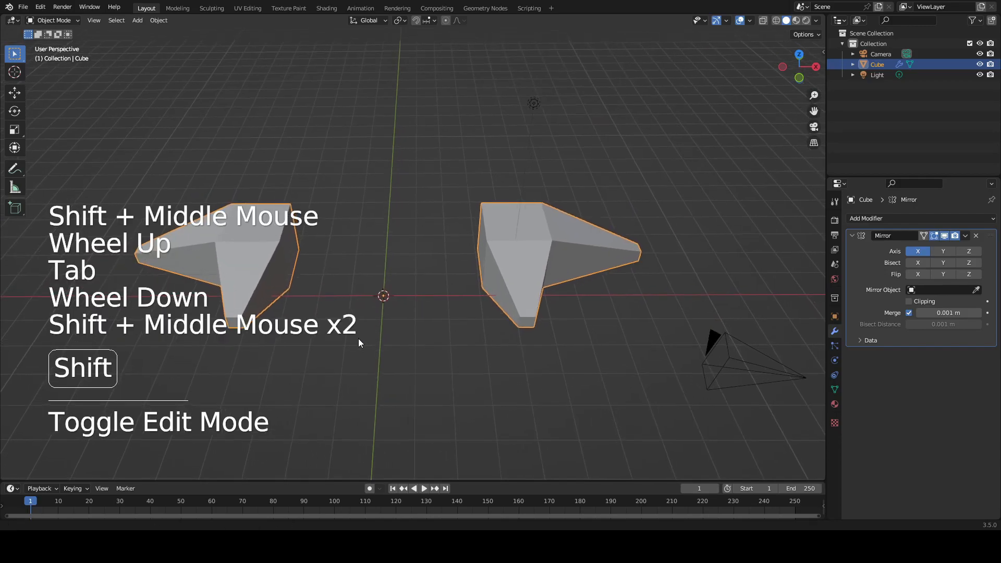
Try moving the whole mirrored object around the scene in Object Mode.
key("g")
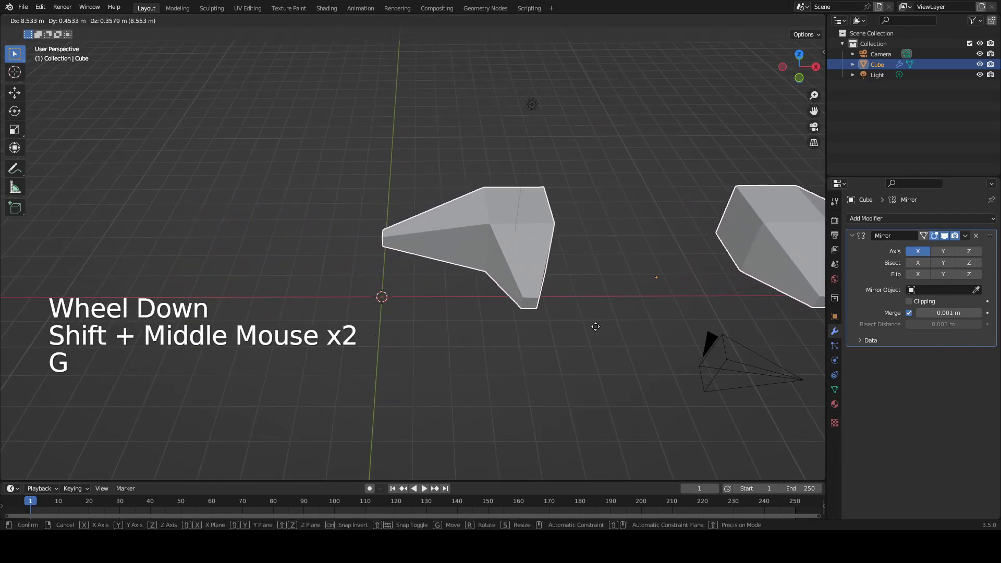
left_click(231, 286)
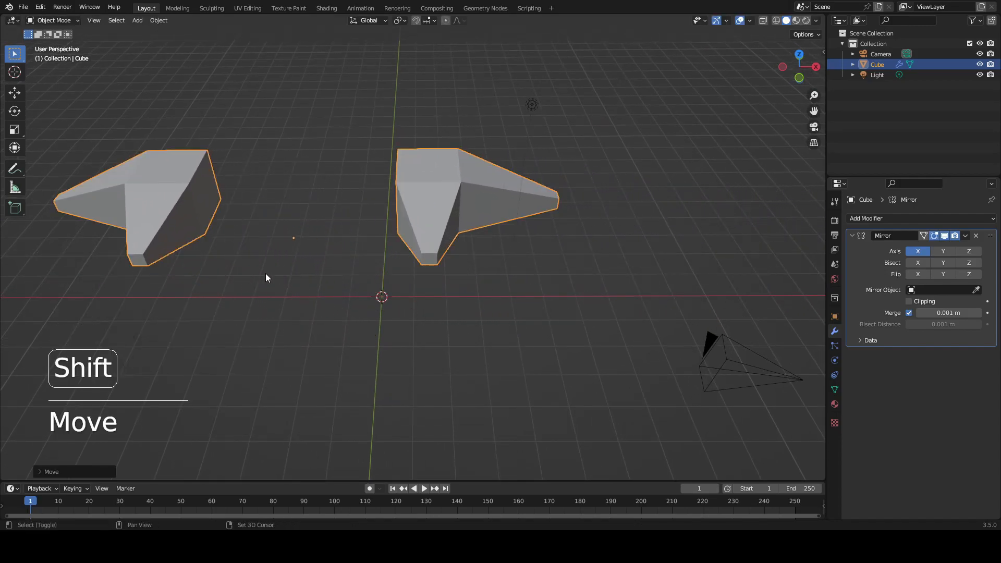
middle_click_drag(264, 277, 334, 289, "shift")
key("g")
left_click(554, 297)
mouse_move(554, 297)
middle_mouse_down("shift")
mouse_move(483, 271)
mouse_move(509, 290)
mouse_move(539, 287)
middle_mouse_up("shift")
Clear the mirrored object's location to return it to the world origin.
key("alt+h")
key("alt+h")
key("alt+g")
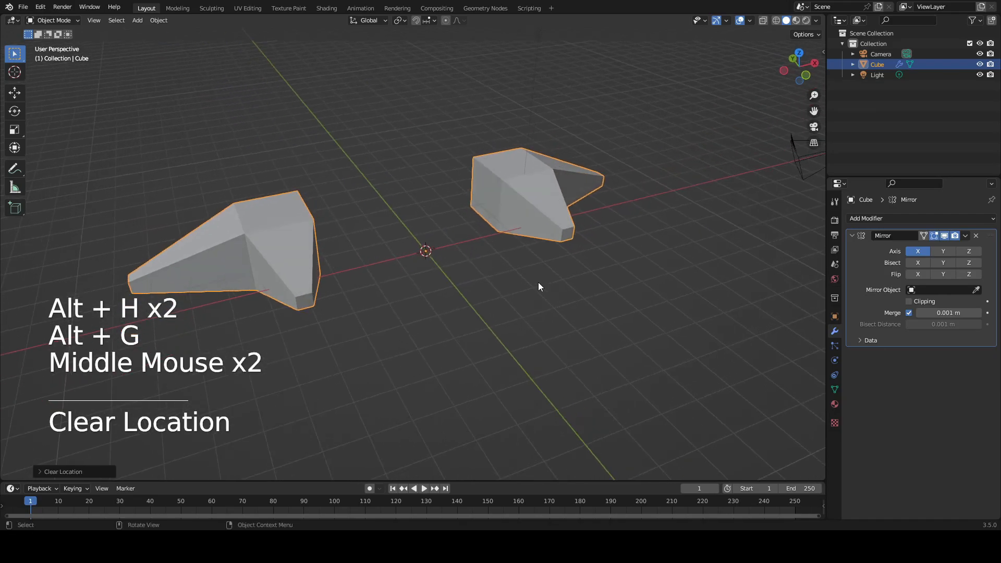
middle_click_drag(700, 265, 642, 308)
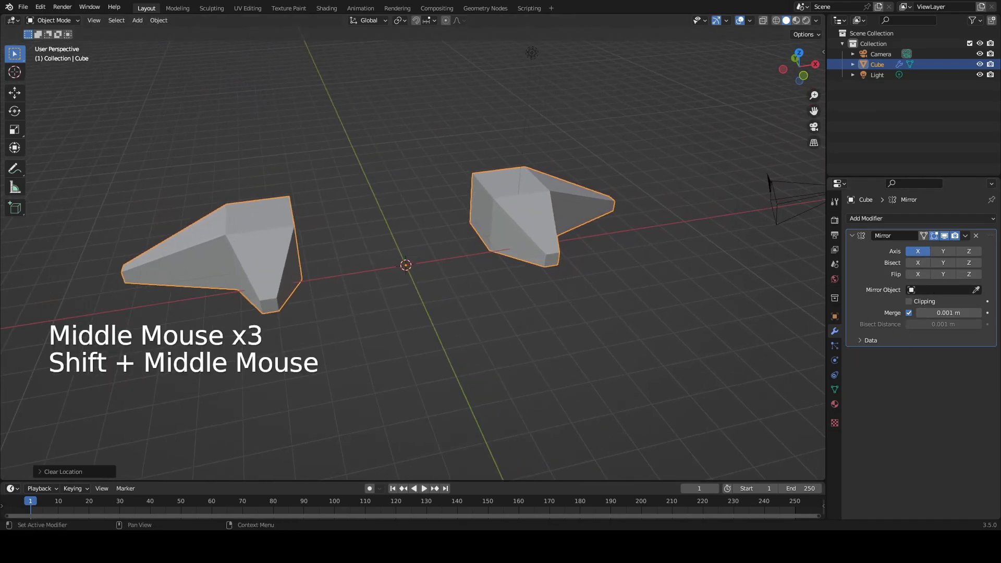
middle_click_drag(813, 313, 834, 308)
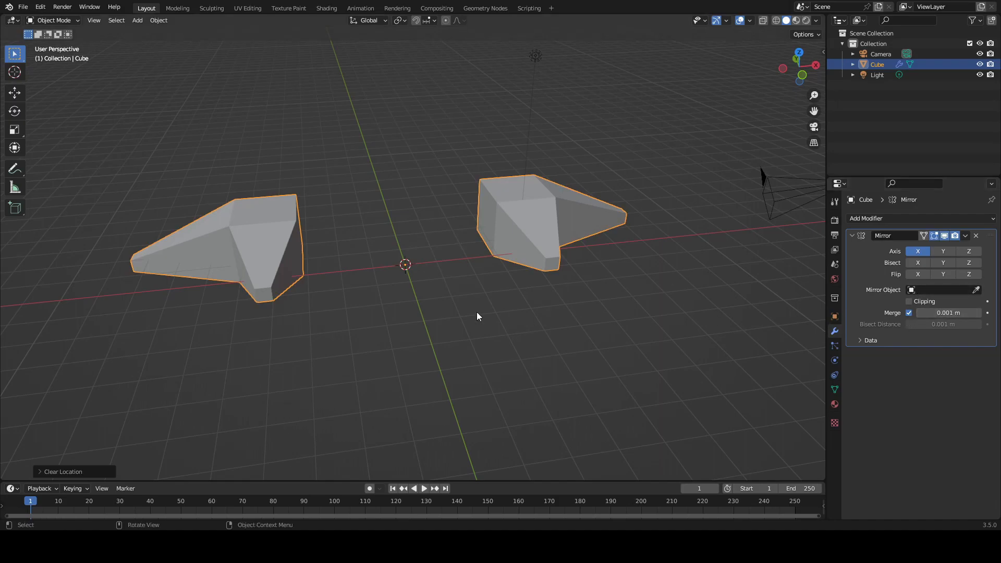
Add a plane mesh and place it in front of the right-hand half, away from the world origin.
key("shift+a")
mouse_move(477, 312)
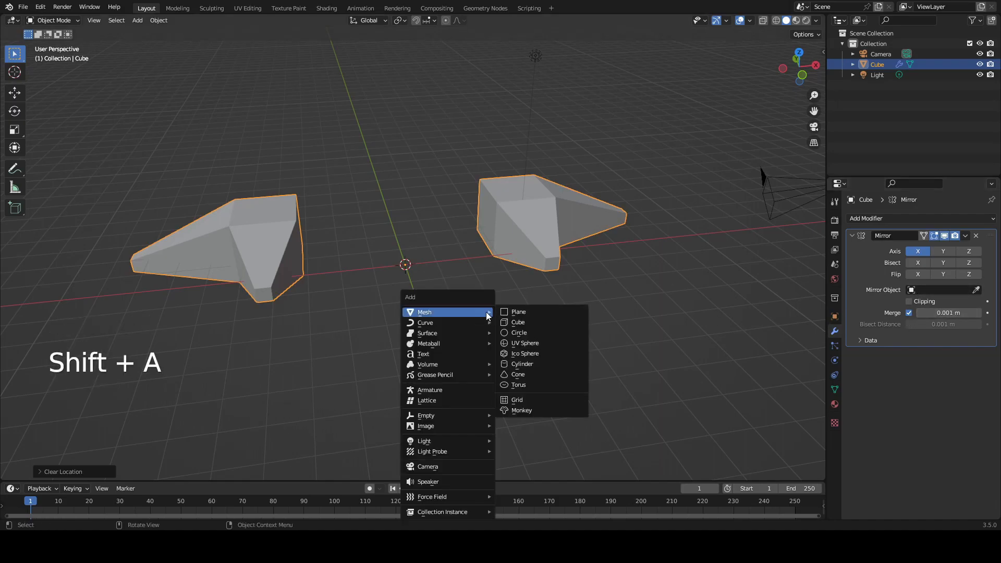
left_click(524, 314)
middle_click_drag(362, 258, 421, 293)
key("g")
left_click(566, 323)
Set the plane as the Mirror Object in the cube's Mirror modifier.
middle_click_drag(566, 323, 515, 226)
left_click(548, 224)
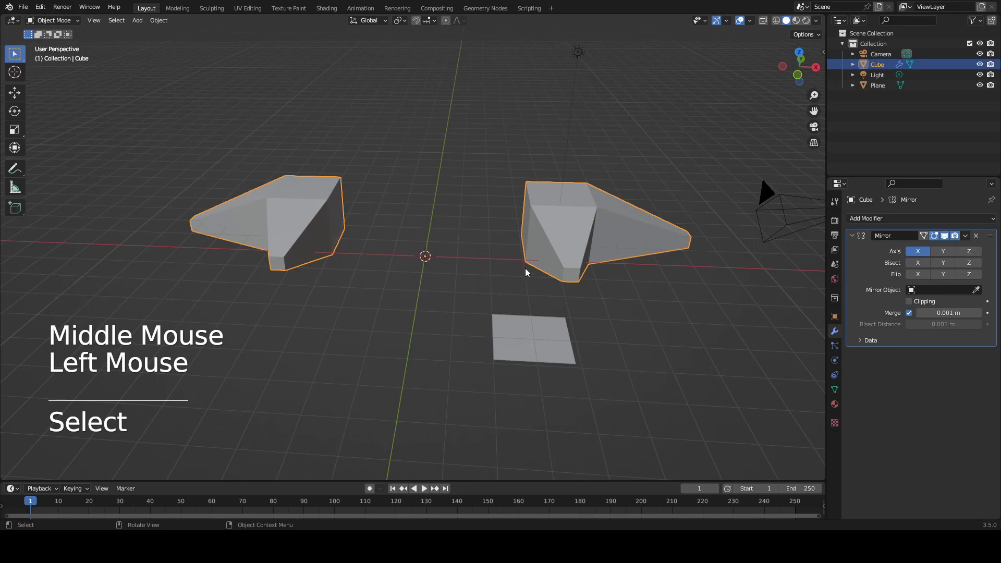
left_click(978, 291)
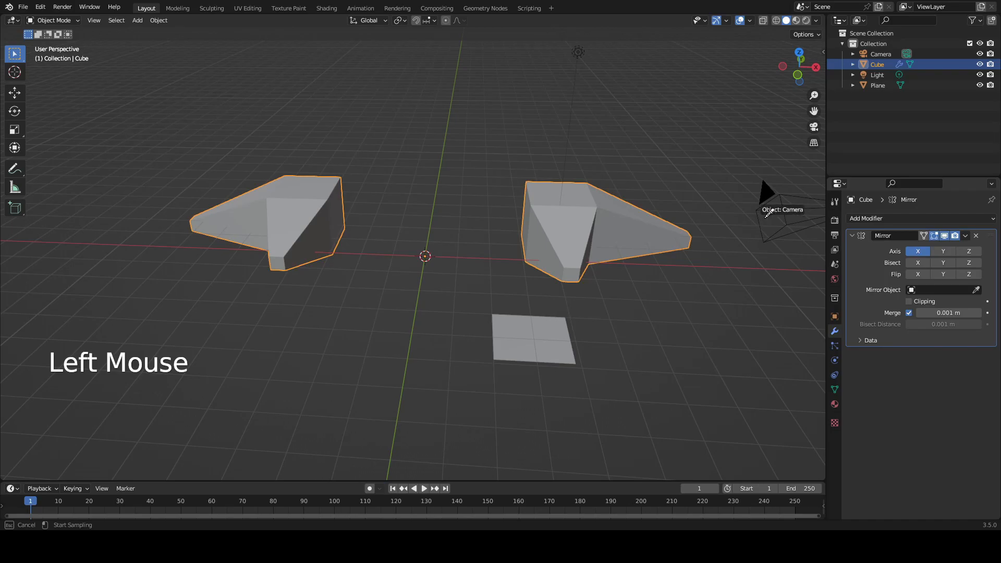
left_click(533, 336)
scroll(531, 271, "up", 3, "shift")
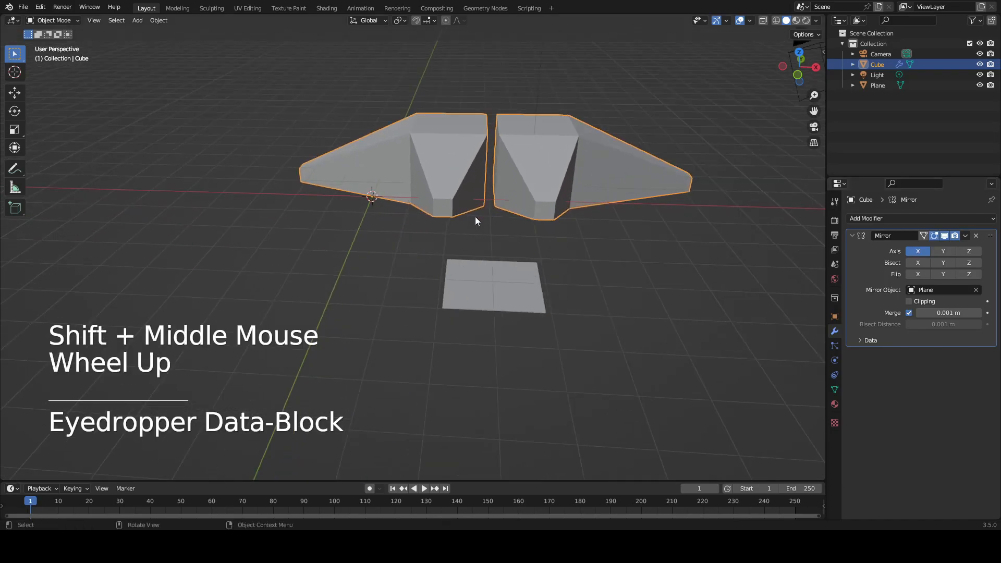
Try moving the cube object relative to the plane, and undo the move.
scroll(374, 206, "up", 1, "shift")
key("g")
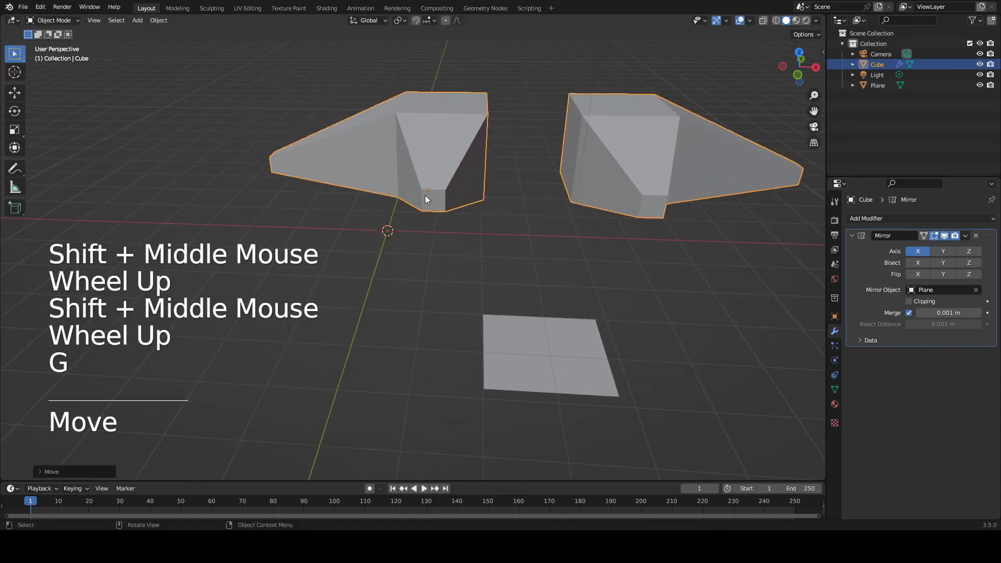
key("ctrl+z")
key("b")
Try rotating and scaling the plane used as mirror object, and undo each change.
mouse_move(559, 335)
middle_mouse_down("shift")
mouse_move(530, 300)
mouse_move(556, 350)
middle_mouse_up("shift")
left_click(530, 302)
scroll(533, 277, "down", 2)
key("r")
key("z")
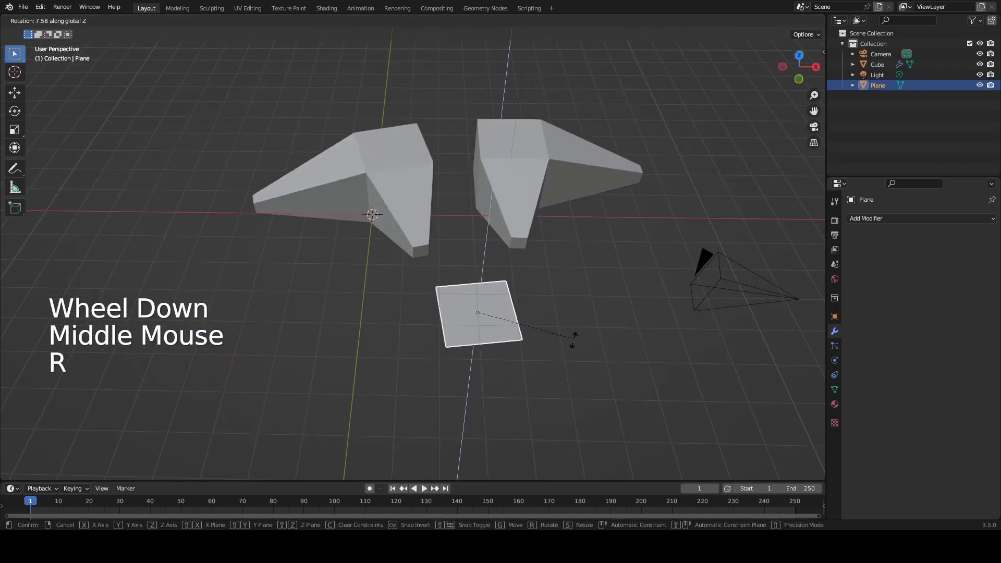
key("ctrl+z")
key("s")
key("ctrl+z")
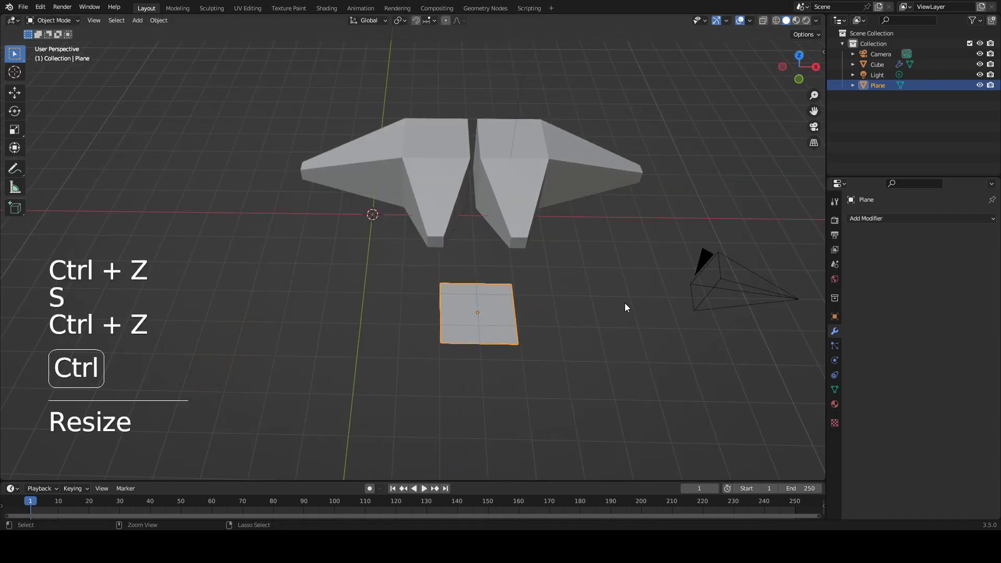
key("r")
left_click(598, 267)
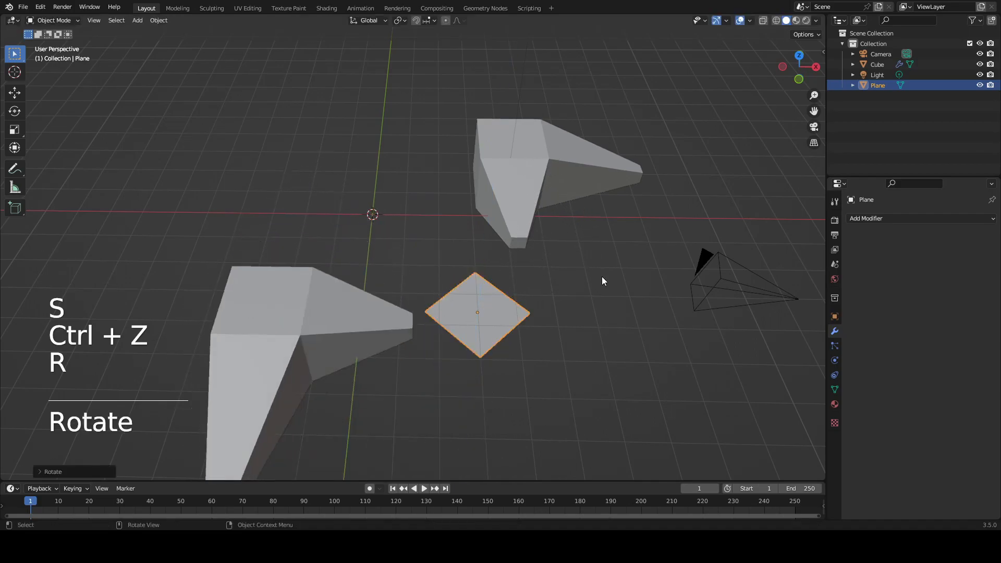
key("ctrl+z")
Move the plane horizontally, with the Z axis locked, to the area in front of the world origin.
key("g")
key("shift+z")
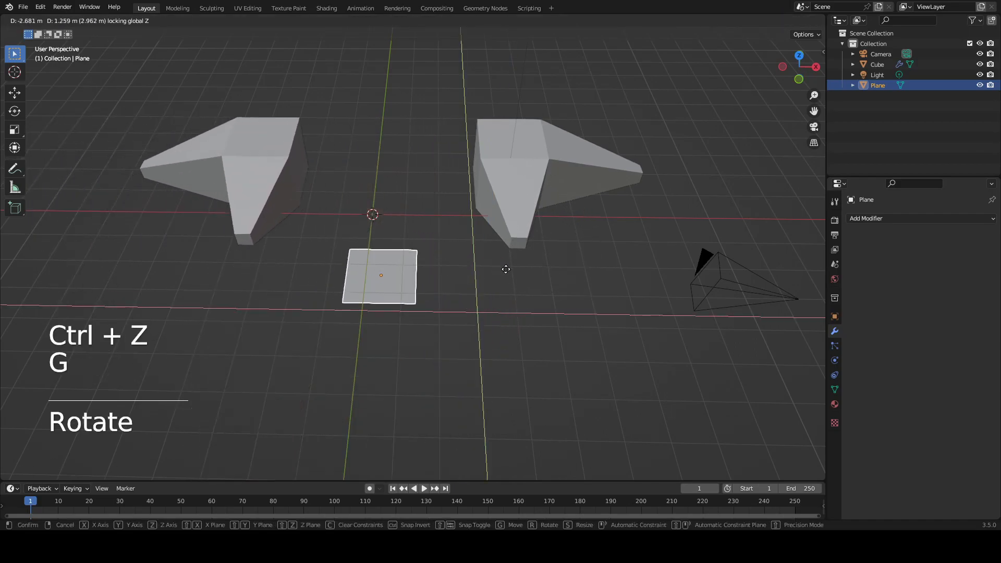
left_click(450, 267)
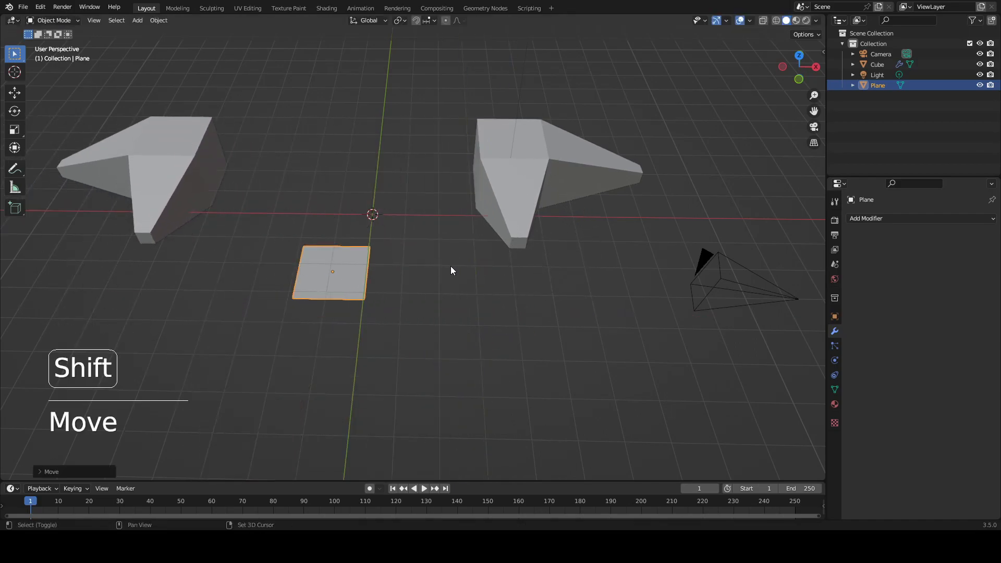
middle_click_drag(449, 267, 506, 281, "shift")
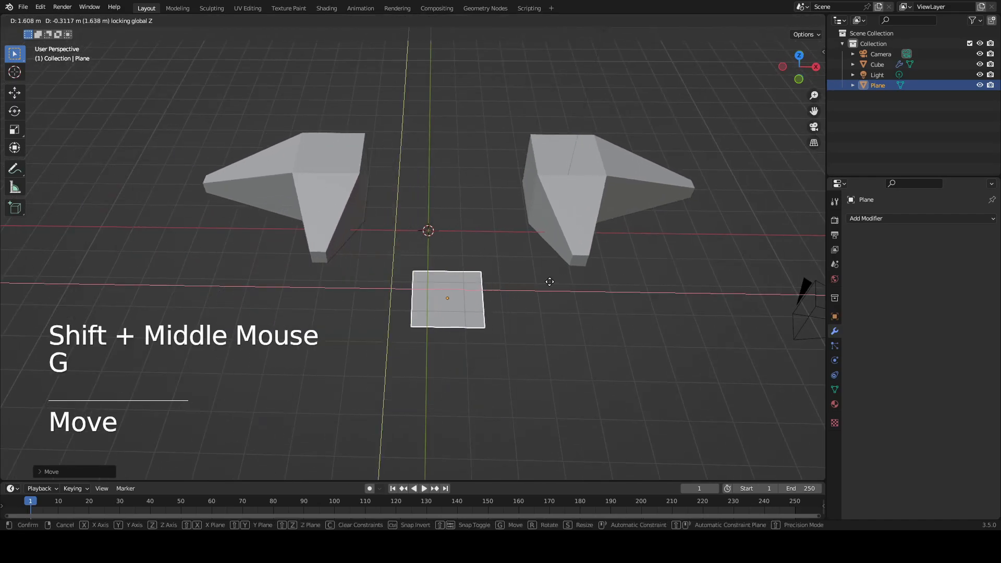
left_click(575, 253)
Select the mirrored cube object and check its original half in Edit Mode.
left_click(574, 254)
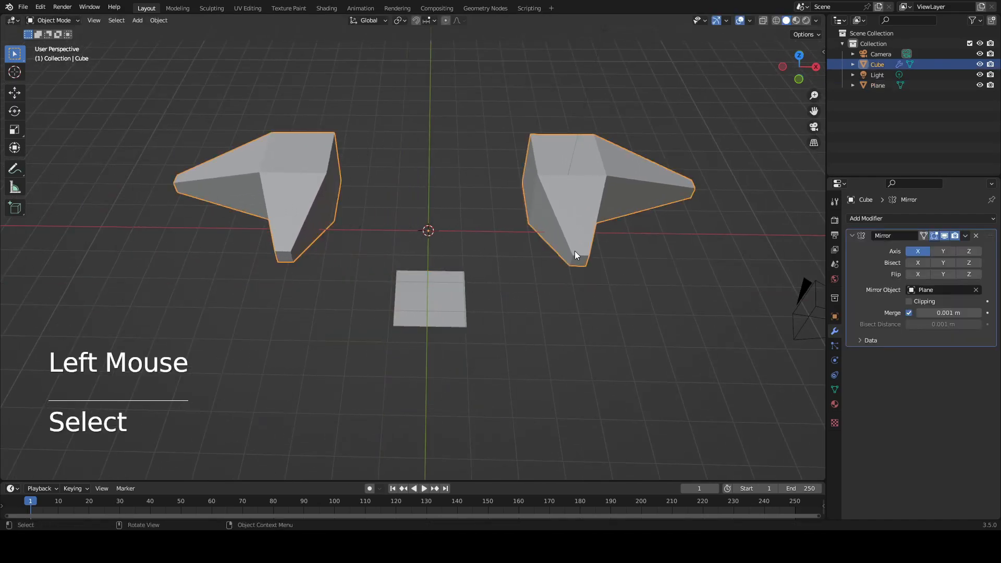
middle_click_drag(574, 251, 508, 283, "shift")
key("Tab")
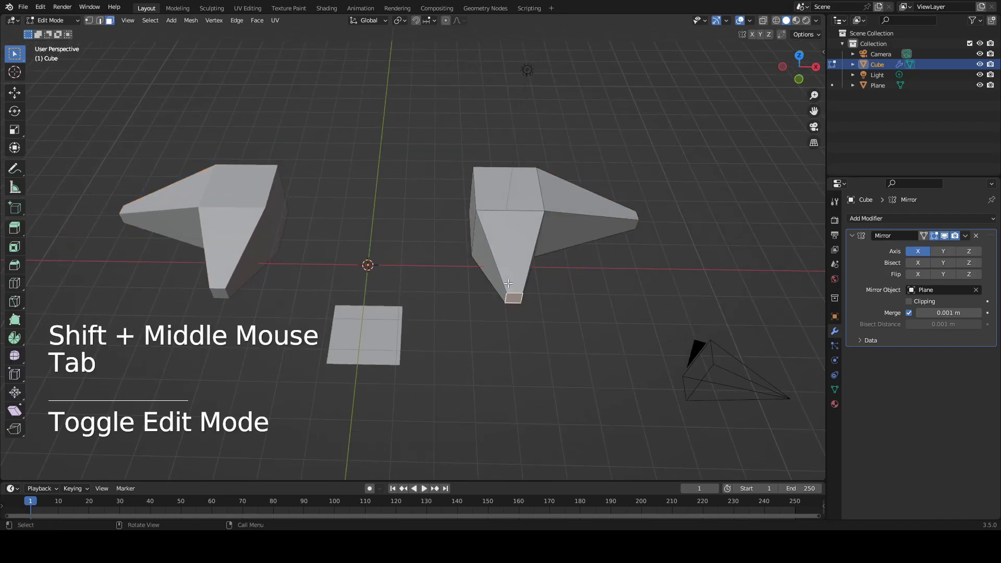
key("Tab")
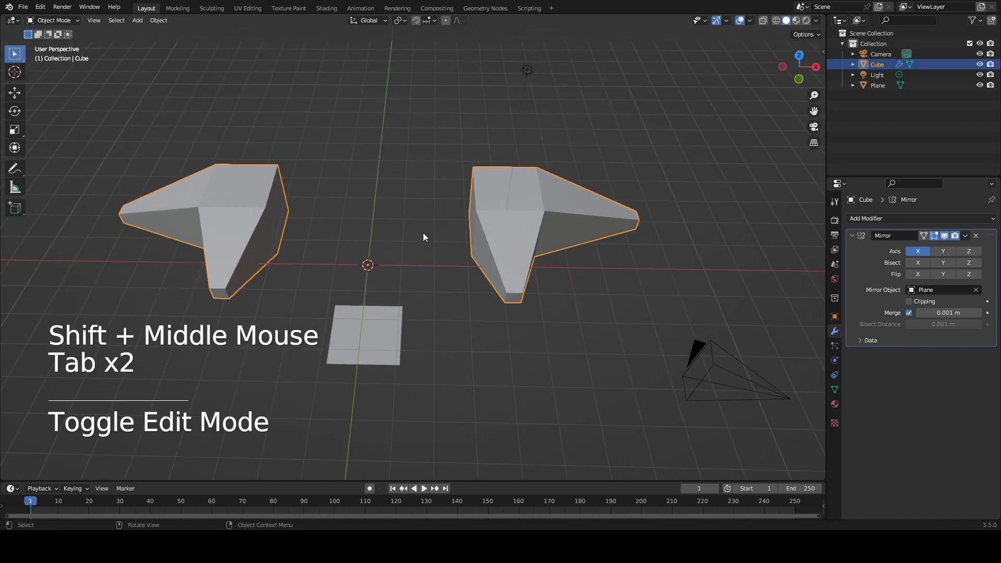
middle_click_drag(423, 236, 411, 246)
scroll(321, 266, "up", 3)
middle_click_drag(321, 266, 321, 265, "shift")
key("b")
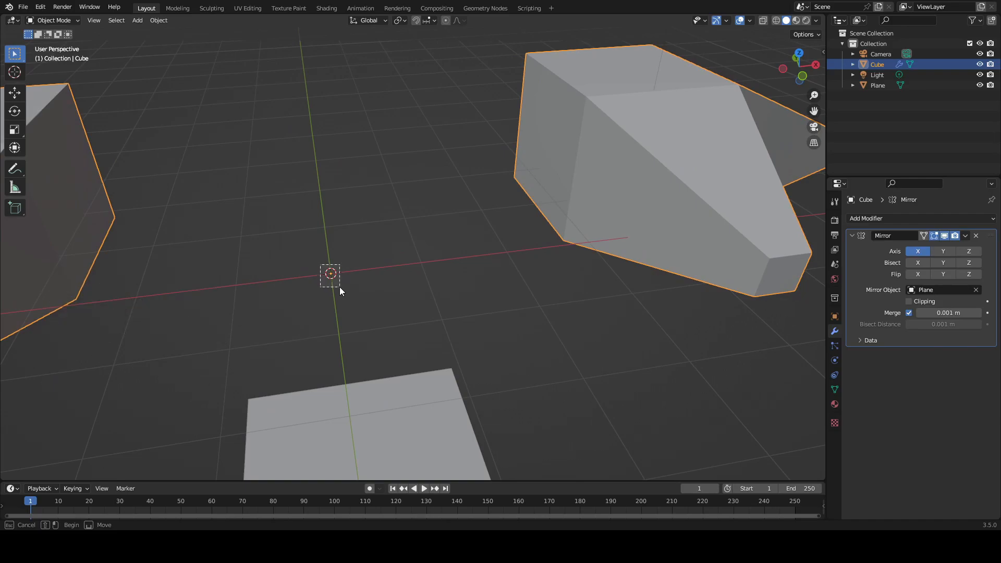
left_click(340, 288)
scroll(395, 275, "down", 2)
middle_click_drag(395, 275, 617, 186)
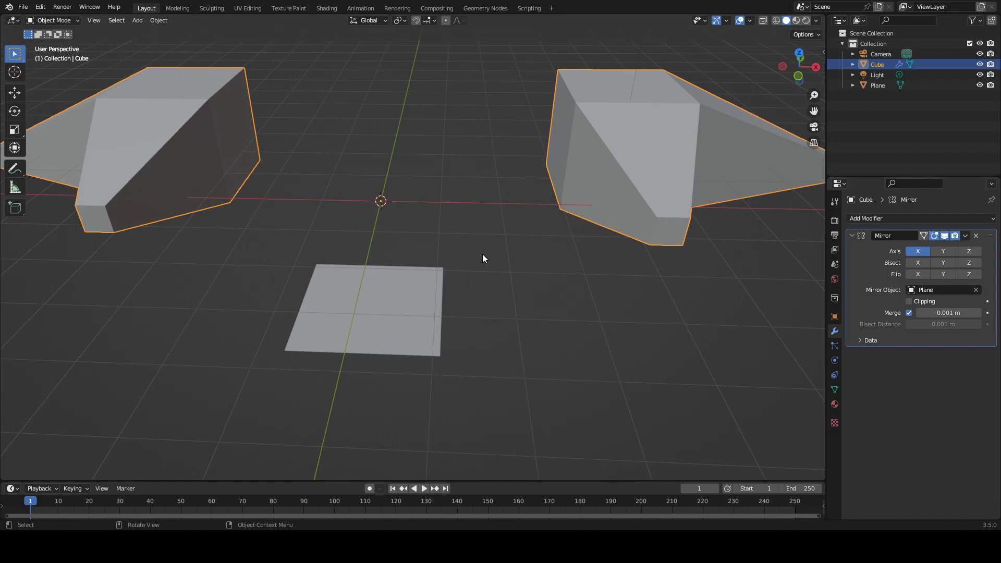
scroll(483, 259, "down", 2)
key("b")
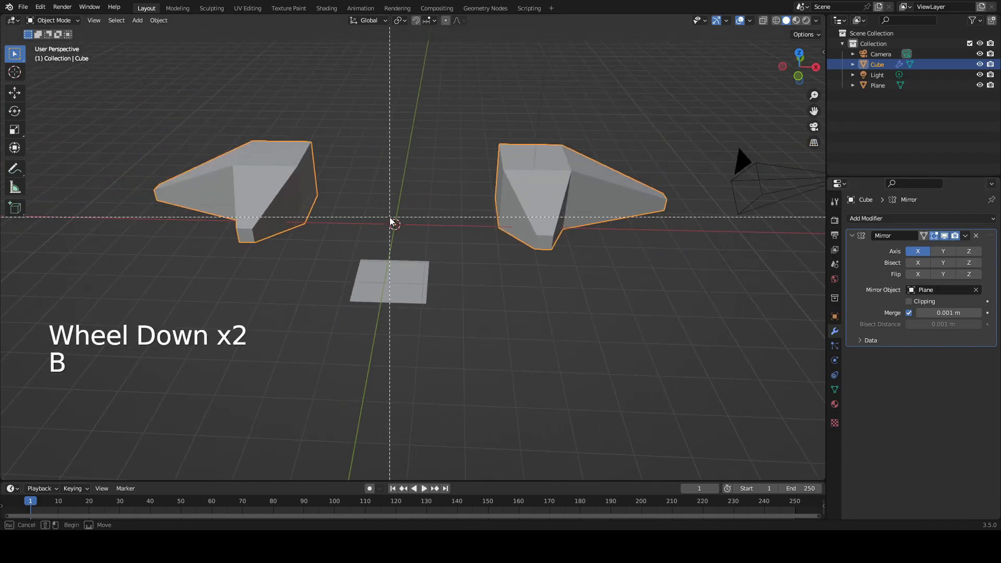
middle_click_drag(408, 230, 457, 218, "shift")
scroll(457, 218, "up", 2)
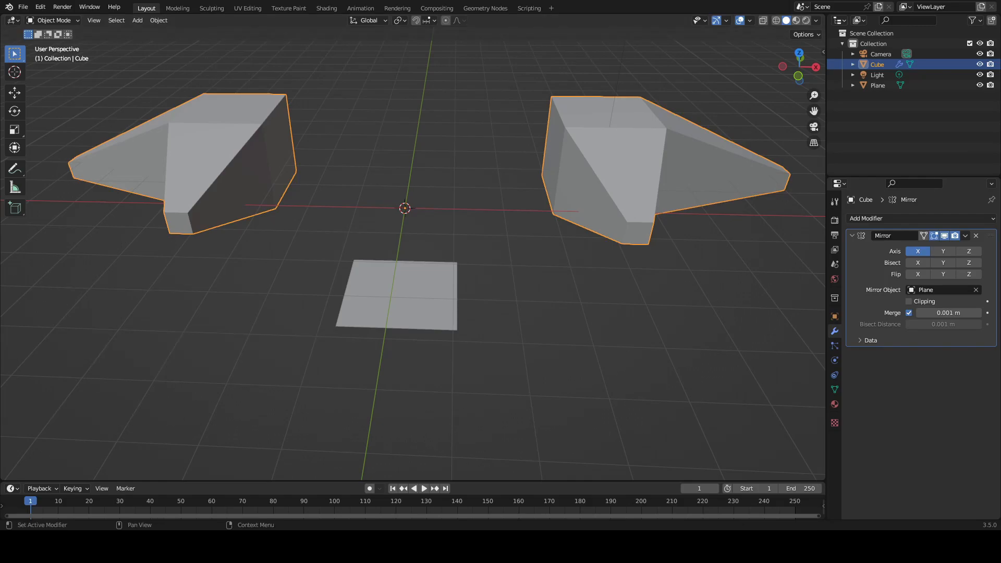
Clear the Mirror Object from the cube's Mirror modifier and delete the plane.
left_click(976, 289)
left_click(467, 271)
left_click(443, 276)
key("x")
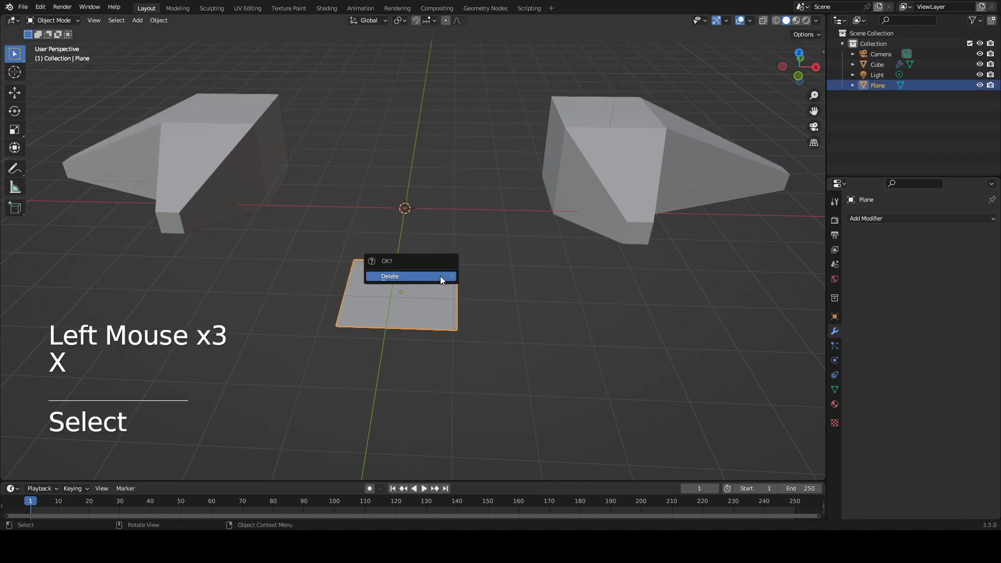
left_click(440, 277)
Move the inner side face of the cube's original half to the world origin so it meets its mirrored copy.
left_click(556, 188)
middle_click_drag(556, 187, 828, 295, "shift")
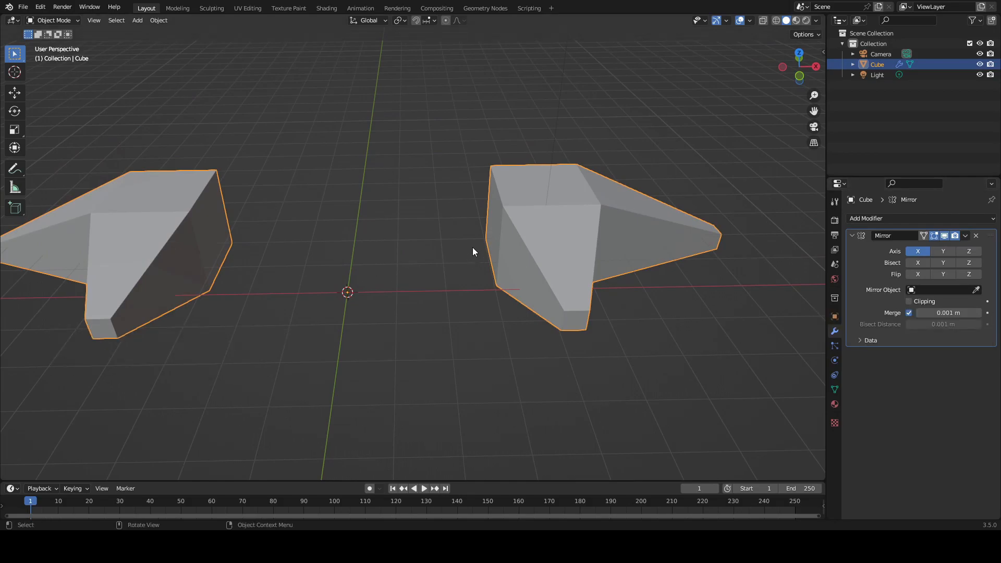
key("Tab")
middle_click_drag(473, 253, 573, 265, "shift")
key("3")
left_click(579, 230)
middle_click_drag(580, 229, 507, 223, "shift")
middle_click_drag(676, 292, 692, 236, "shift")
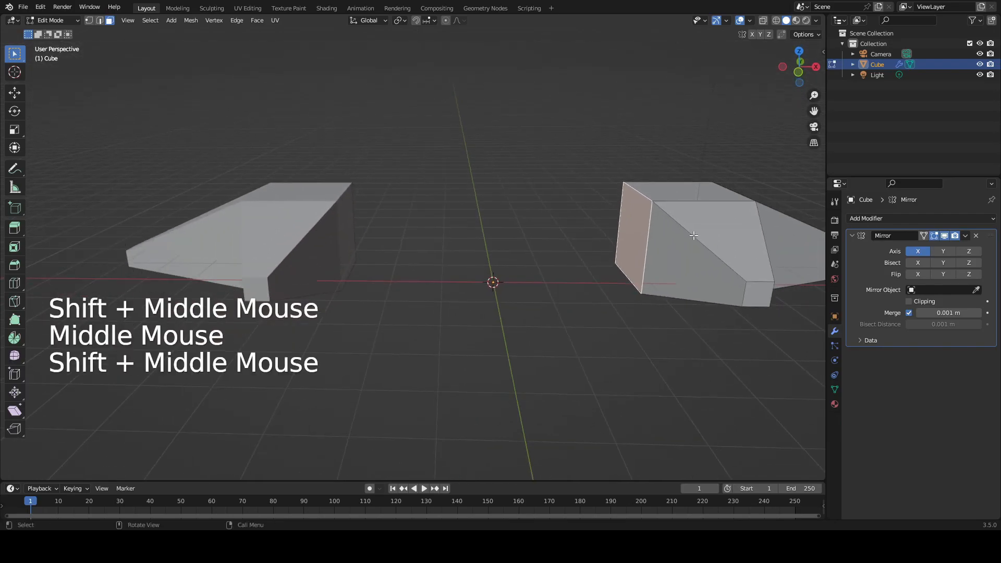
key("g")
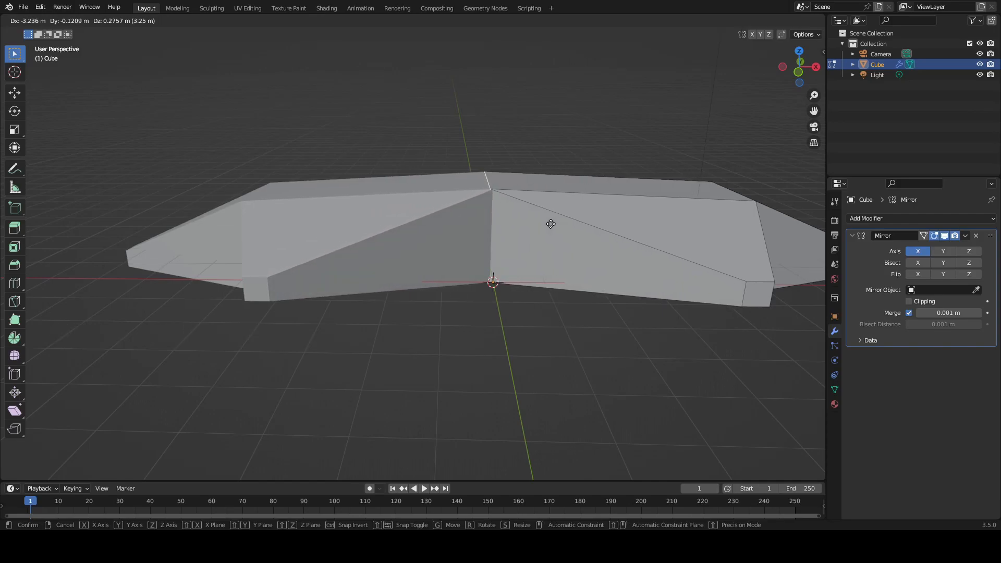
key("Tab")
scroll(489, 315, "down", 2)
middle_click_drag(551, 224, 530, 309)
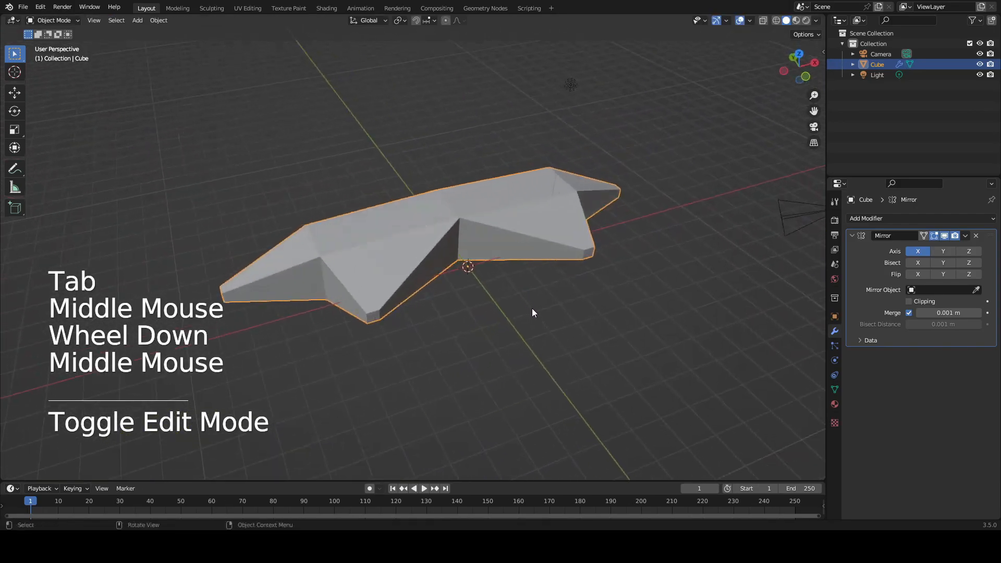
Move the inner face past the mirror plane so that the two halves overlap.
key("Tab")
scroll(545, 237, "up", 2)
middle_click_drag(545, 237, 514, 284, "shift")
scroll(514, 285, "up", 2)
middle_click_drag(514, 284, 460, 204)
scroll(500, 290, "down", 1)
scroll(511, 274, "up", 2)
scroll(511, 274, "up", 2)
scroll(450, 167, "up", 1)
middle_click_drag(458, 123, 584, 258, "shift")
scroll(509, 264, "down", 2)
key("g")
scroll(551, 286, "down", 1)
scroll(564, 261, "down", 1)
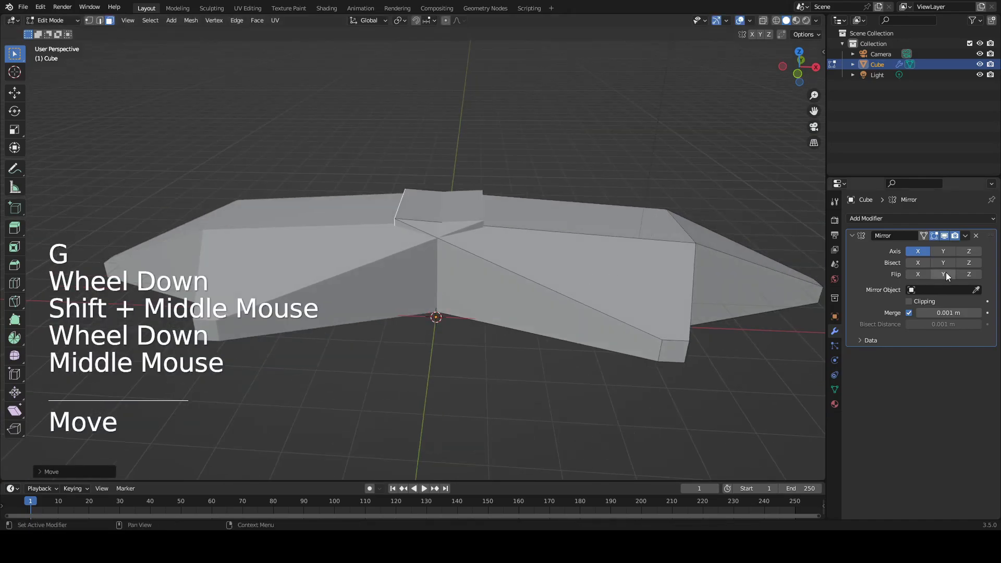
Hide the Mirror modifier's result in the viewport to inspect the original half, and show it again.
left_click(944, 235)
middle_click_drag(574, 156, 563, 229)
middle_click_drag(678, 240, 663, 208, "shift")
middle_click_drag(662, 209, 706, 215)
left_click(945, 236)
middle_click_drag(262, 152, 261, 185, "shift")
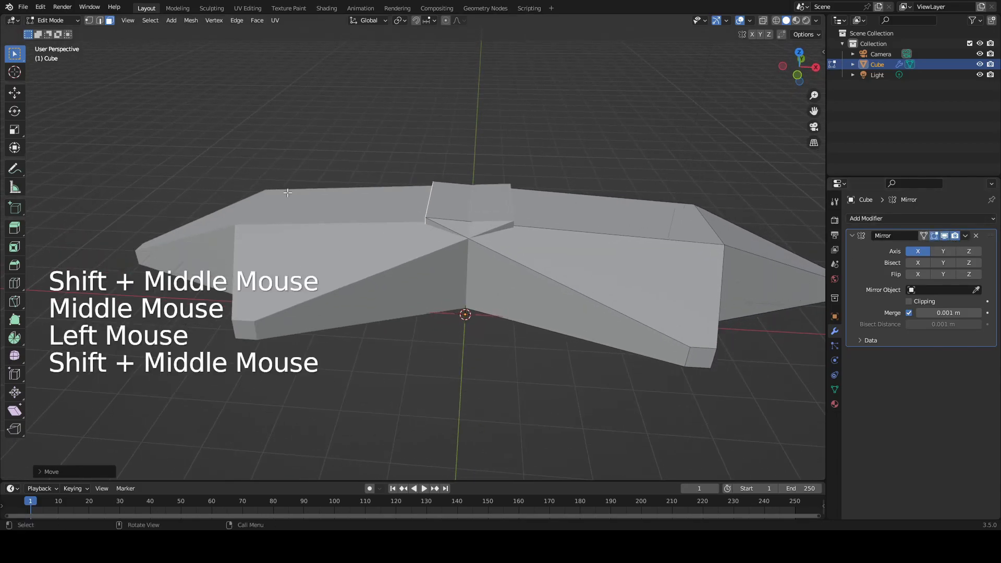
Raise the overlapping inner face slightly, keeping it across the mirror plane.
key("g")
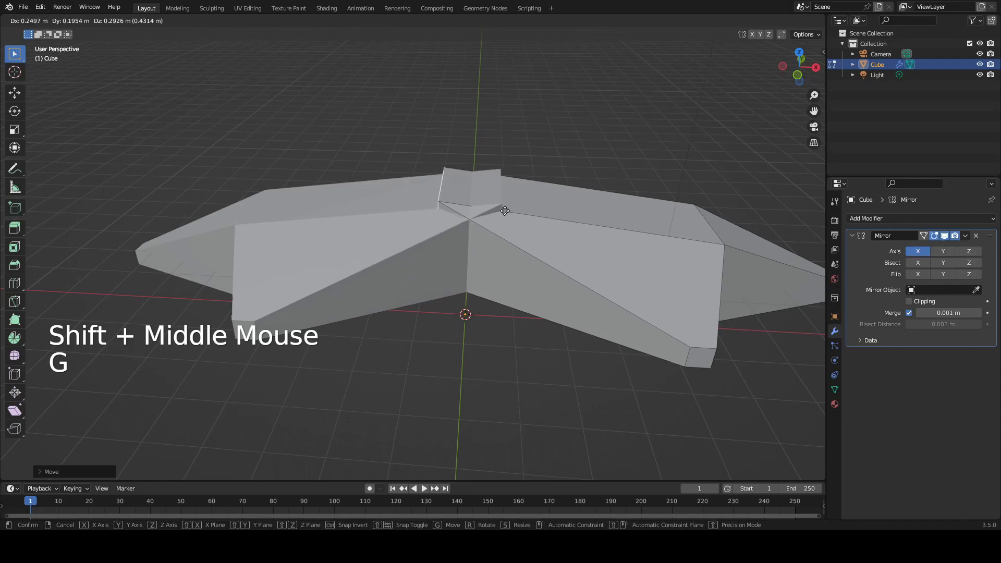
left_click(499, 208)
scroll(499, 207, "down", 2)
middle_click_drag(499, 207, 626, 261)
Try rotating the inner face and moving it farther into the mirrored half.
key("r")
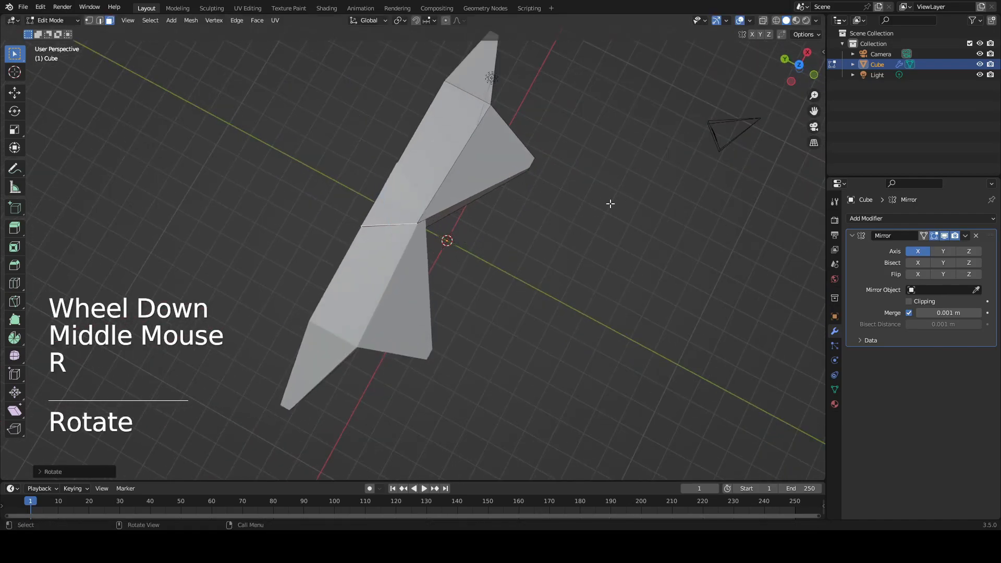
key("g")
left_click(533, 261)
middle_click_drag(533, 261, 485, 221)
key("Tab")
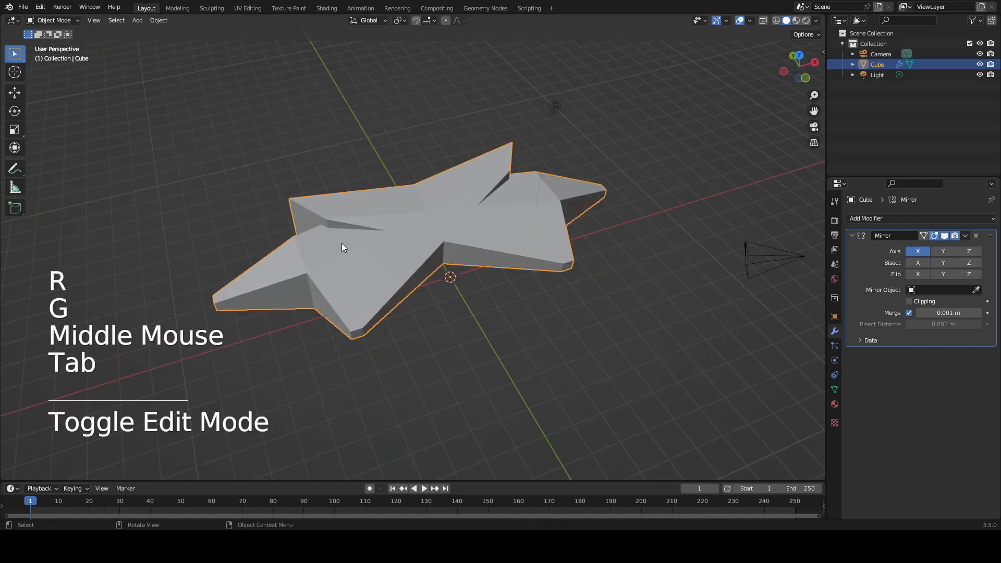
Try extruding the front side face, and scale, rotate and move the extrusion across the mirror plane.
middle_click_drag(457, 371, 520, 300)
key("Tab")
key("3")
left_click(491, 252)
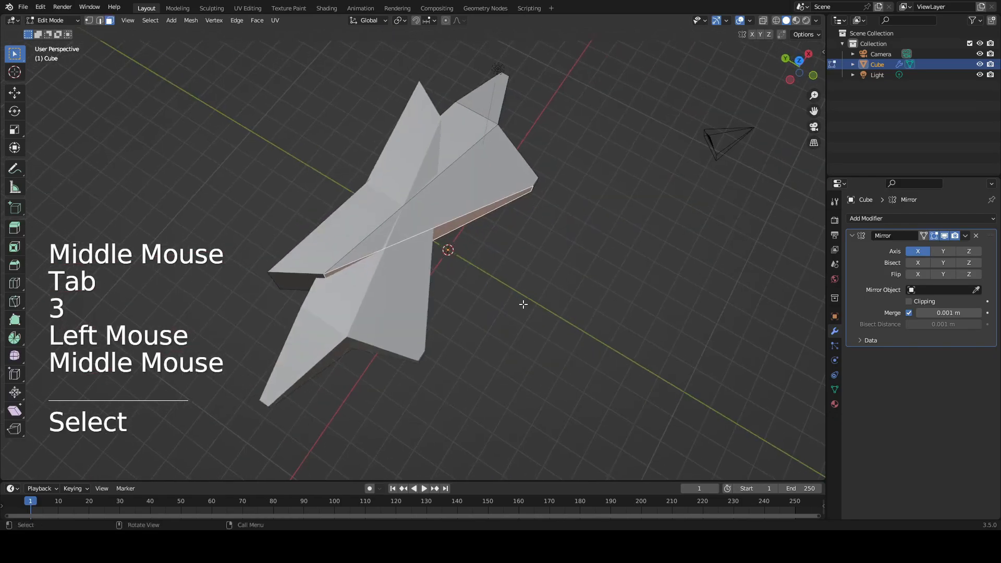
key("e")
key("s")
key("g")
left_click(640, 234)
key("r")
left_click(658, 185)
key("g")
left_click(700, 174)
middle_click_drag(647, 308, 573, 205)
middle_click_drag(553, 276, 485, 297)
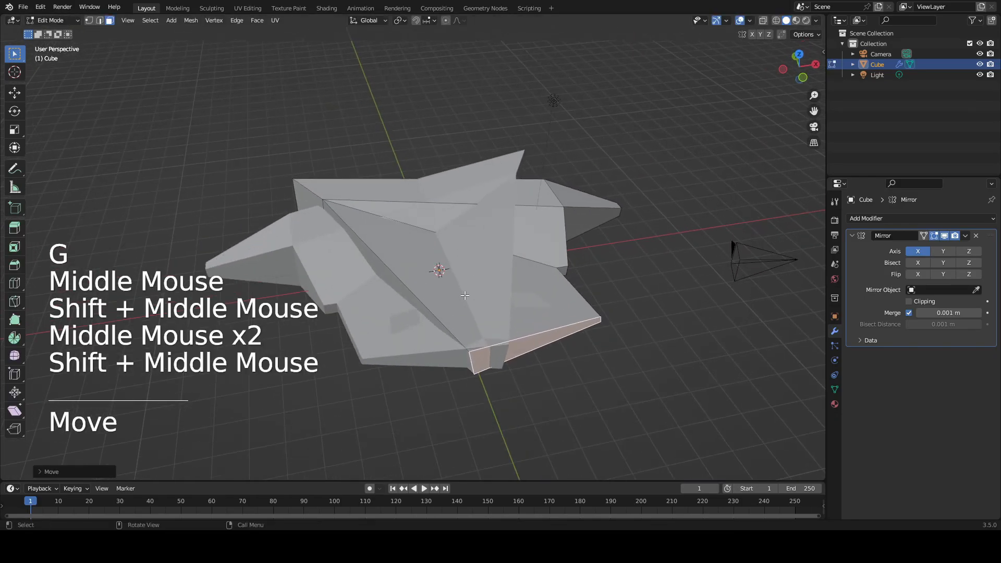
Undo the front face extrusion and the inner face's rotation and move into the mirrored half.
key("ctrl+z")
key("ctrl+z")
key("ctrl+z")
key("ctrl+z")
key("ctrl+z")
key("ctrl+z")
key("ctrl+z")
key("ctrl+z")
key("ctrl+z")
key("ctrl+z")
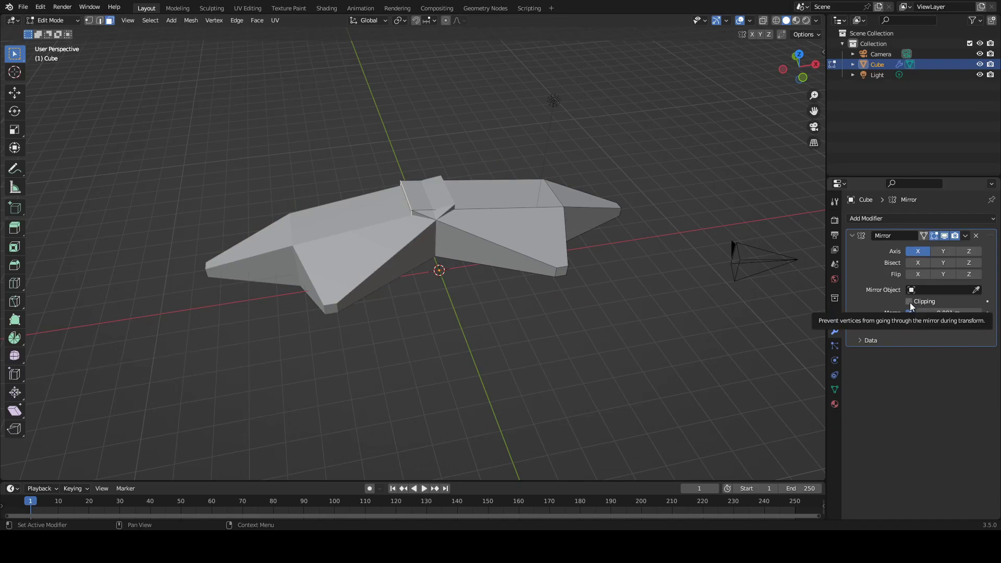
Enable Clipping in the Mirror modifier and move the inner face until it locks onto the mirror plane.
left_click(909, 302)
scroll(494, 302, "up", 2)
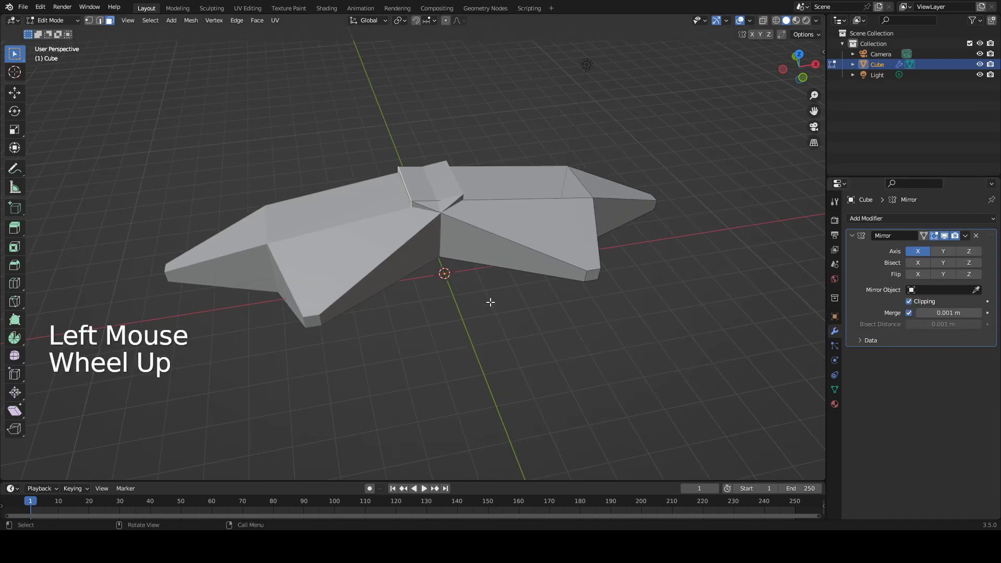
key("g")
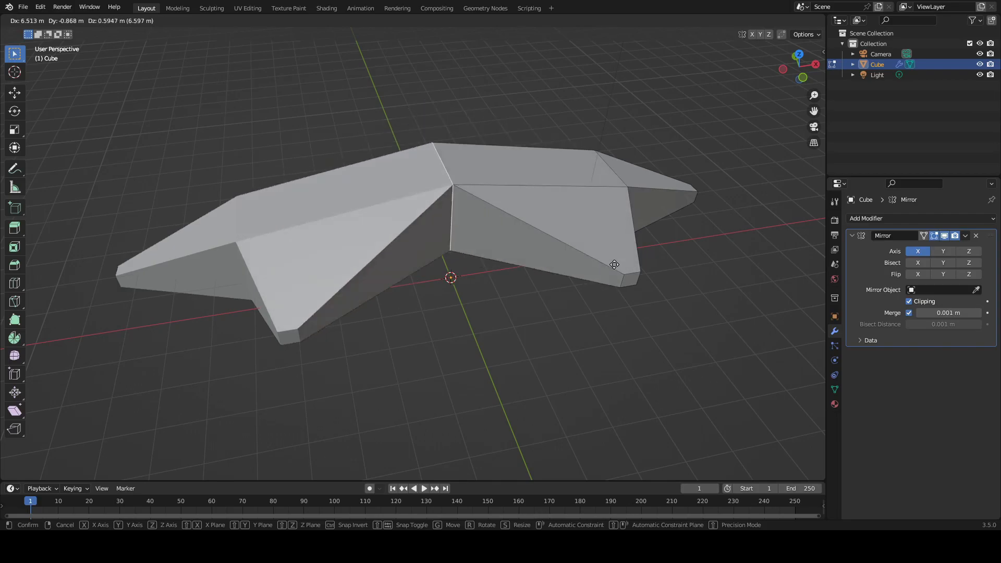
left_click(558, 239)
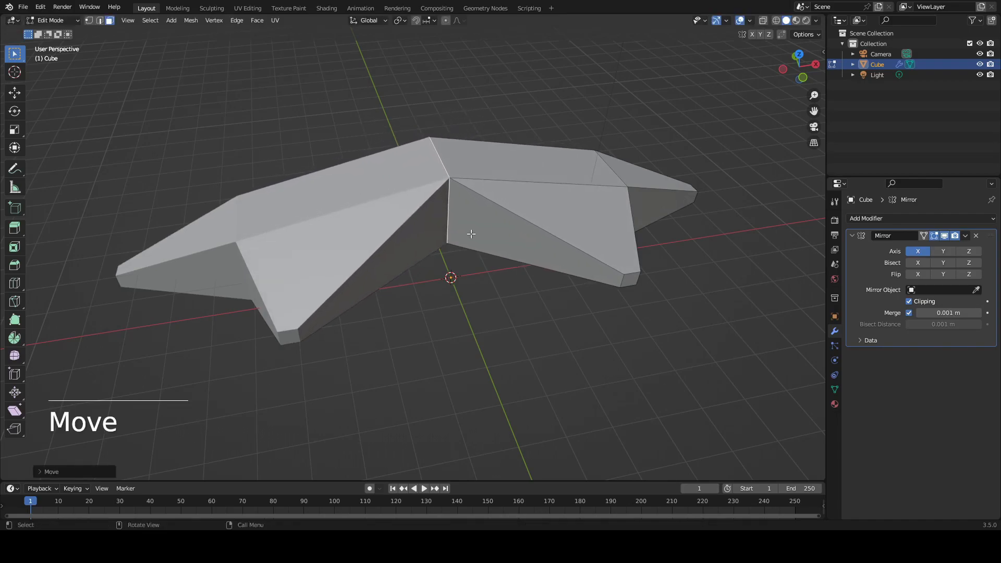
Lower the clipped inner face along the mirror plane and return to Object Mode.
key("g")
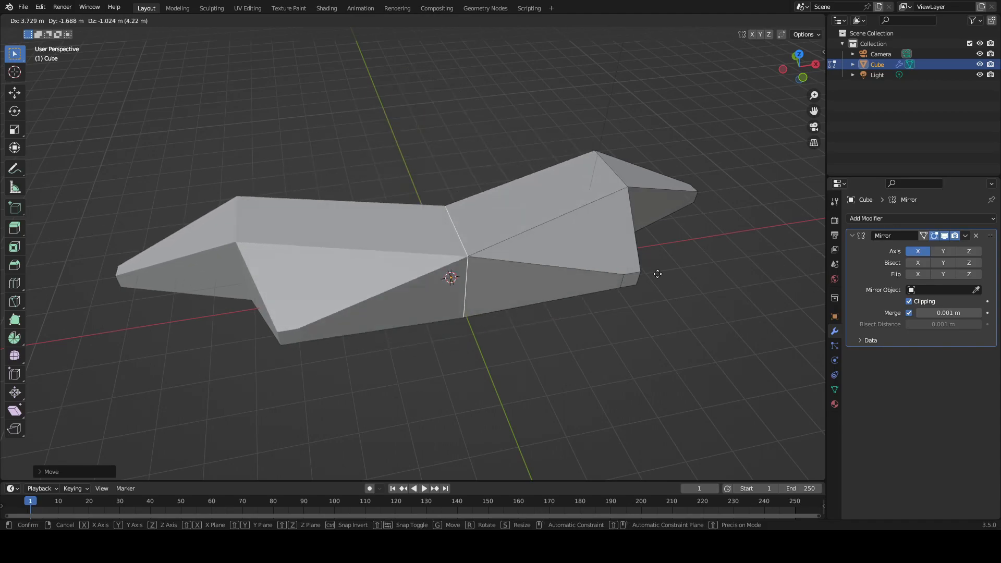
middle_click_drag(476, 244, 521, 250)
key("g")
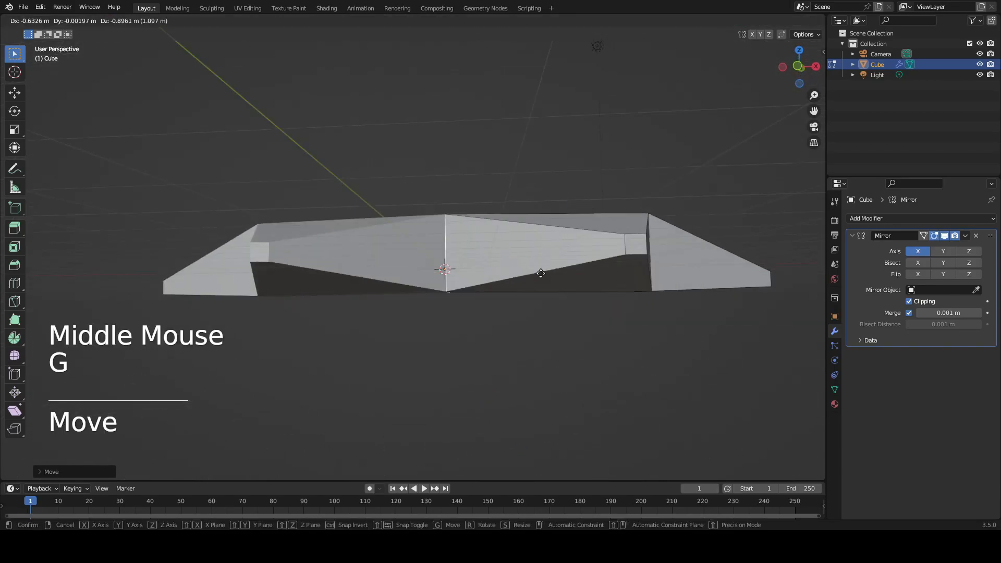
middle_click(541, 257)
key("Tab")
scroll(471, 319, "down", 2)
middle_click_drag(471, 320, 612, 343)
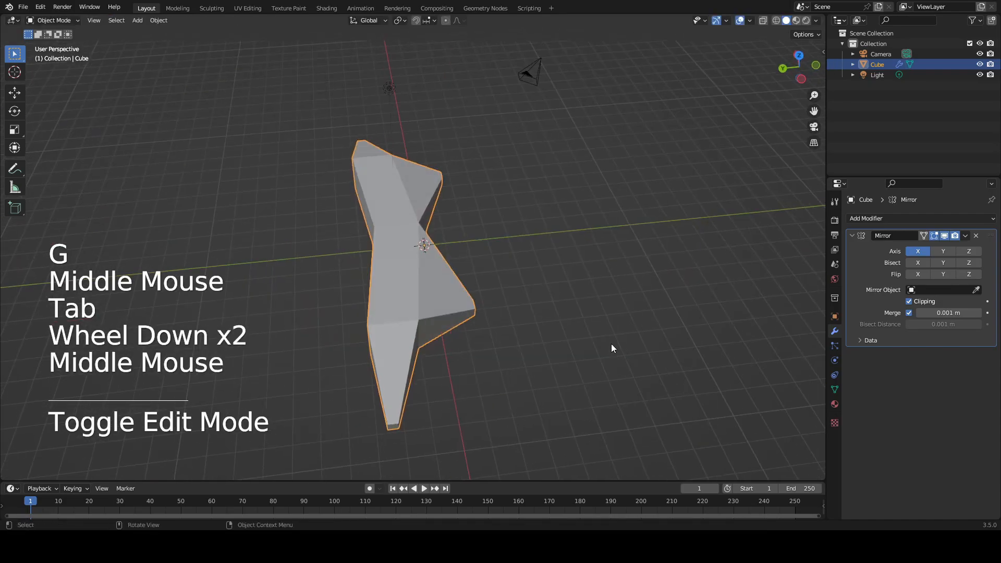
Move the vertical edge at the back of the centre seam outward along the Y axis, and return to Object Mode.
scroll(532, 241, "up", 1)
key("Tab")
middle_click_drag(532, 242, 521, 250)
middle_click_drag(522, 251, 535, 237, "shift")
middle_click_drag(363, 273, 496, 273, "shift")
key("2")
left_click(515, 272)
key("g")
key("x")
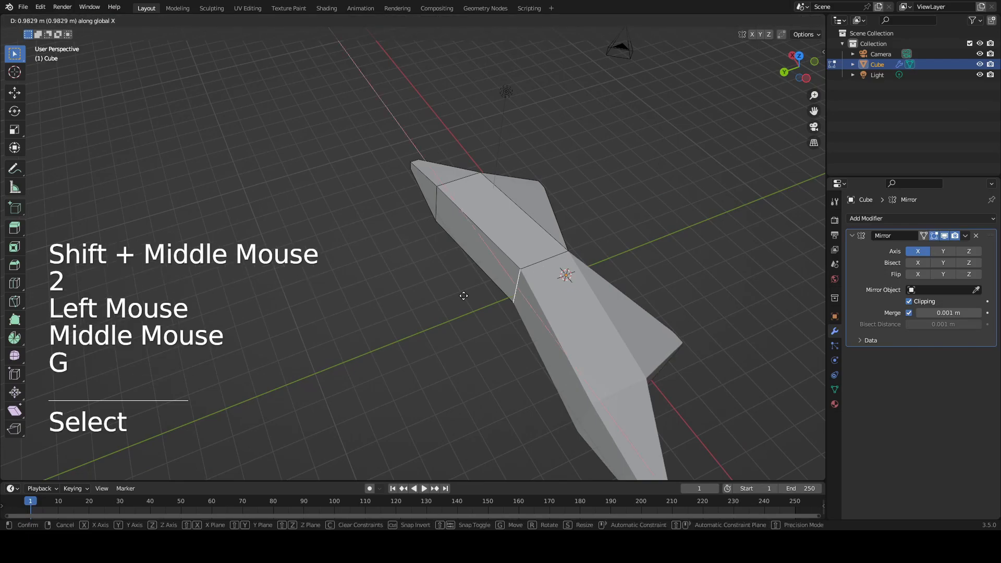
key("y")
left_click(437, 301)
middle_click_drag(437, 302, 324, 292)
middle_click_drag(313, 360, 413, 238, "shift")
key("Tab")
key("Tab")
key("Tab")
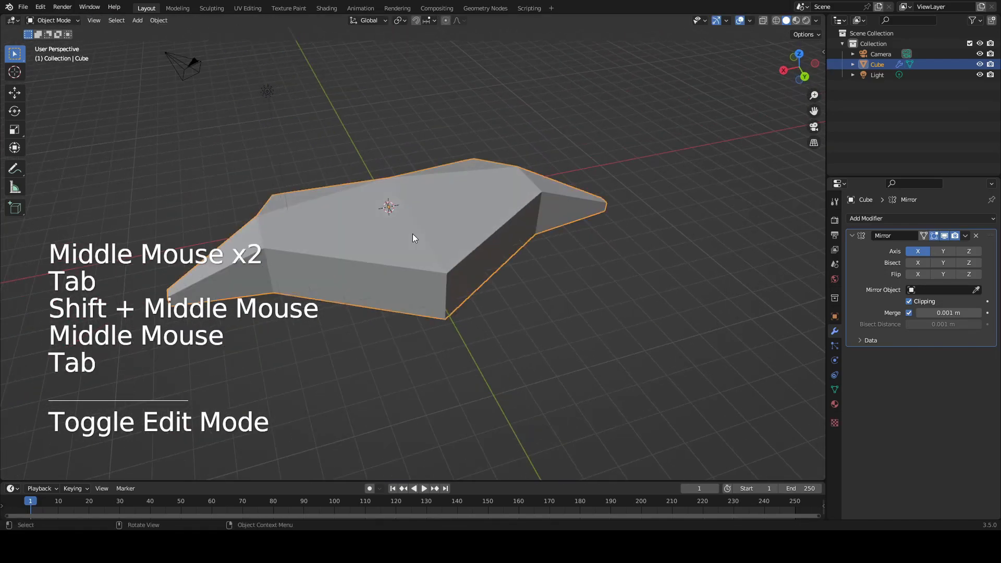
Turn off the Mirror modifier's viewport display to show only the cube's original half.
left_click(946, 236)
middle_click_drag(671, 274, 583, 250)
scroll(583, 249, "up", 1)
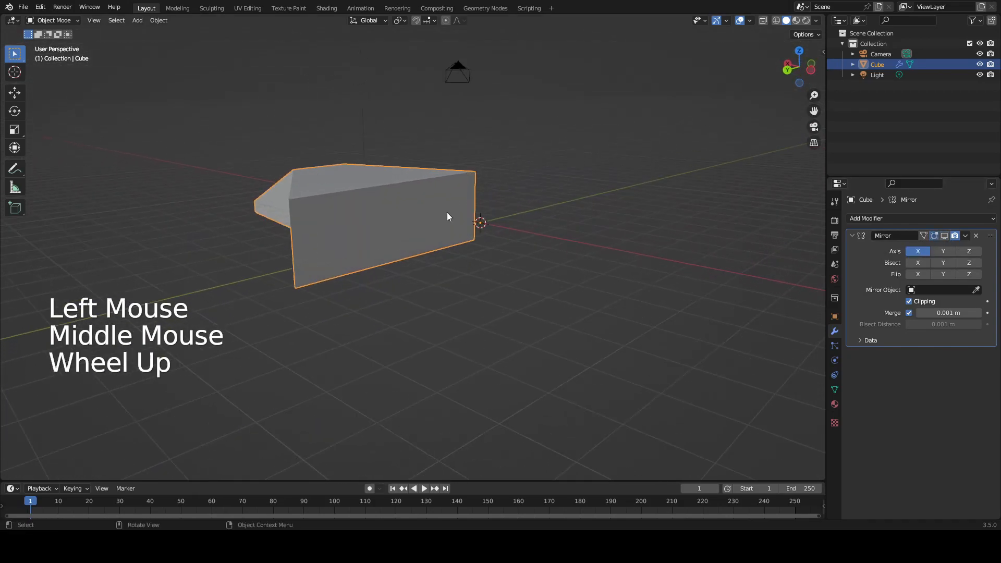
Select the long side face beside the origin in Edit Mode and examine the original half from several angles.
middle_click_drag(363, 200, 423, 207, "shift")
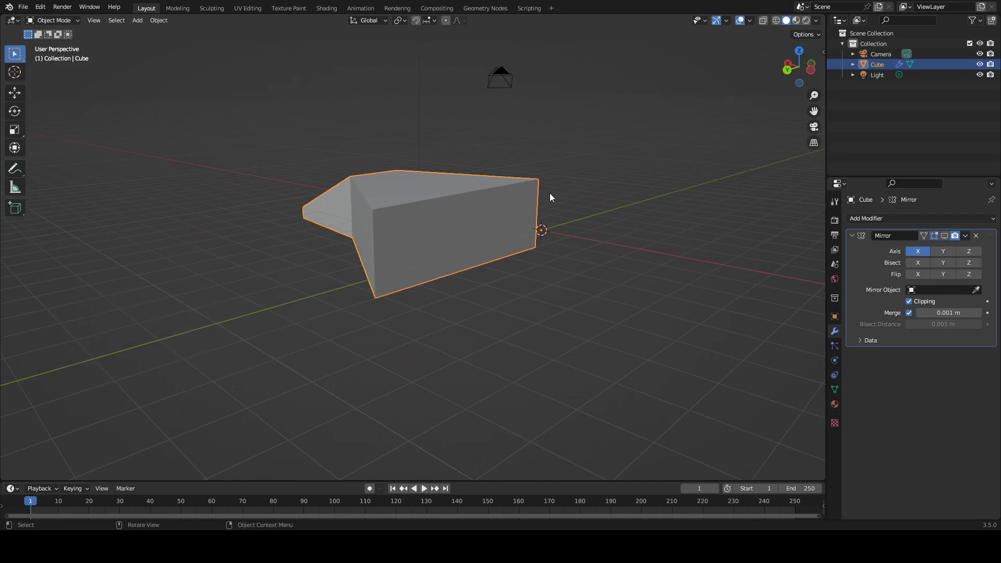
middle_click_drag(549, 198, 466, 167)
middle_click_drag(452, 237, 447, 278)
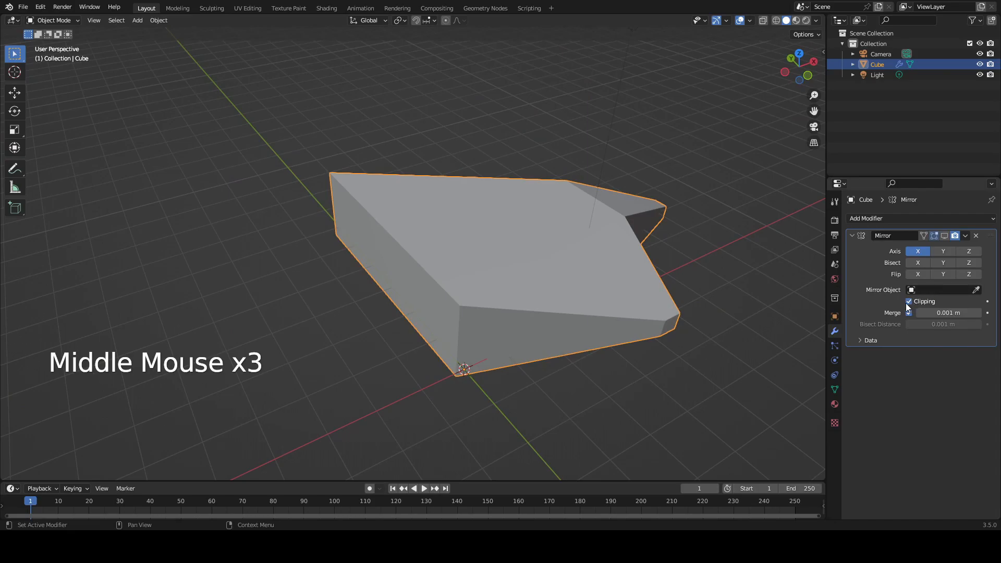
middle_click_drag(600, 292, 459, 313)
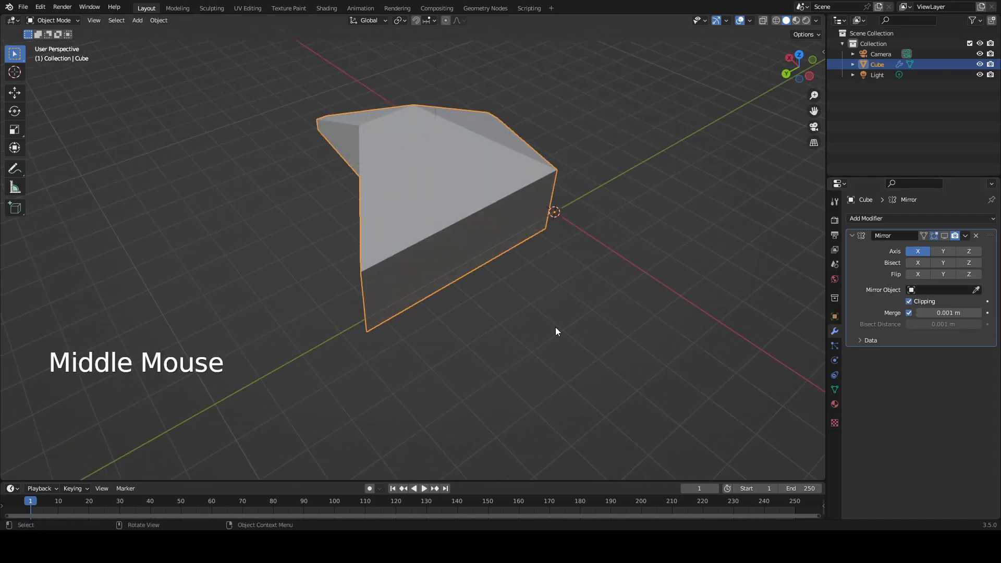
key("Tab")
left_click(483, 271)
scroll(489, 242, "up", 1)
key("3")
left_click(534, 220)
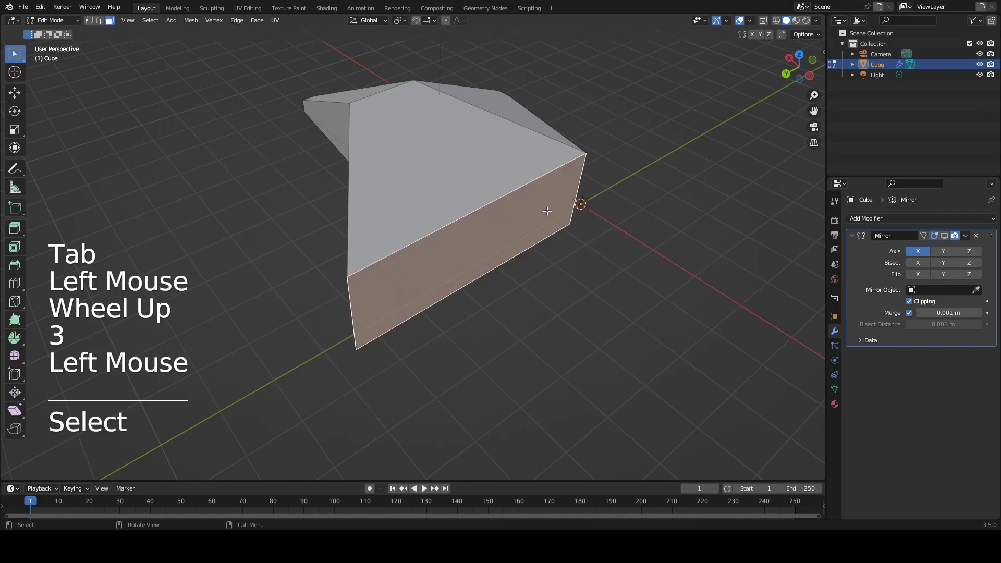
middle_click_drag(411, 312, 561, 272)
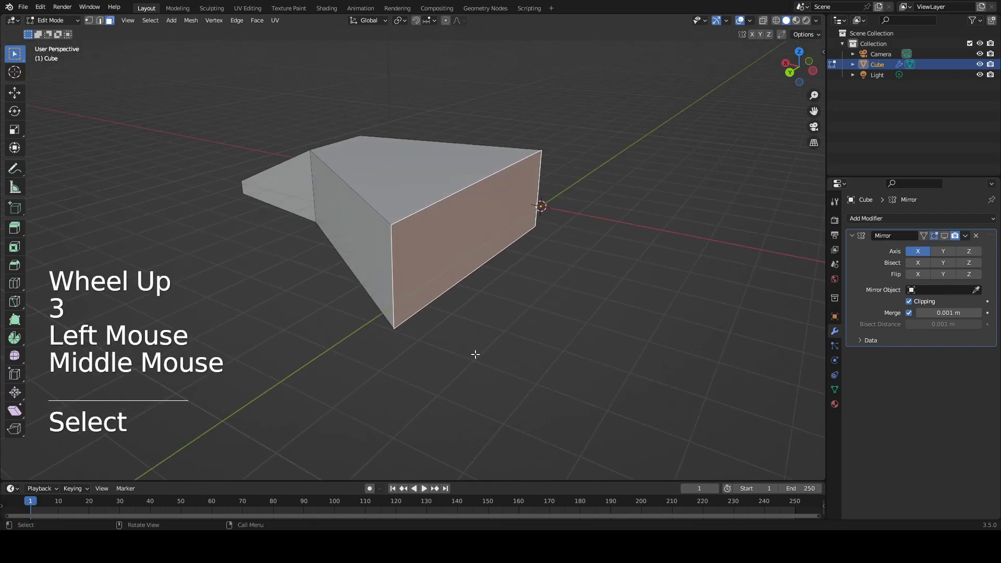
middle_click_drag(392, 213, 459, 276)
middle_click_drag(459, 276, 485, 287)
middle_click_drag(485, 287, 509, 267)
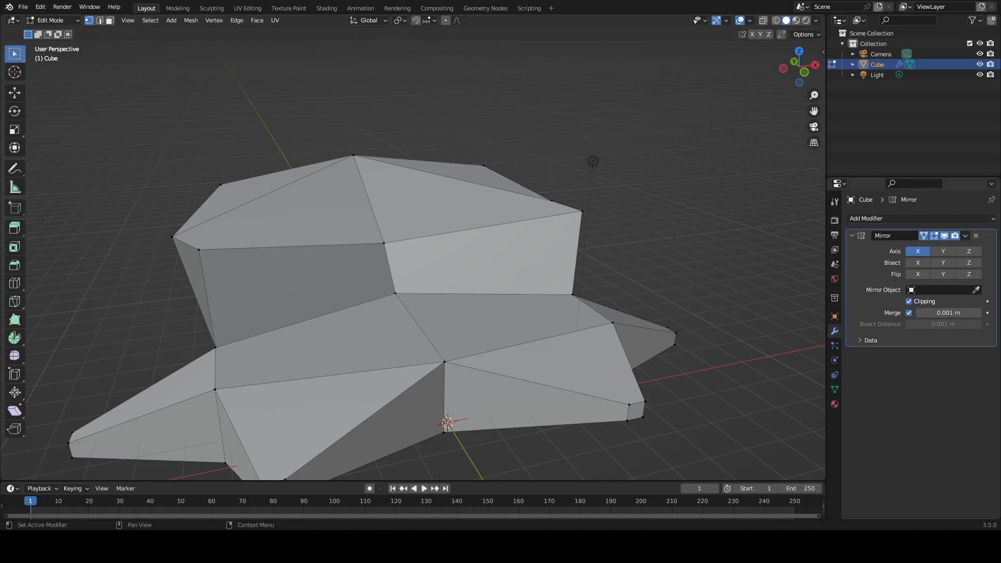
Disable Clipping and the on-cage display in the Mirror modifier, with the rear top vertex on the centre seam selected.
middle_click_drag(642, 292, 668, 293)
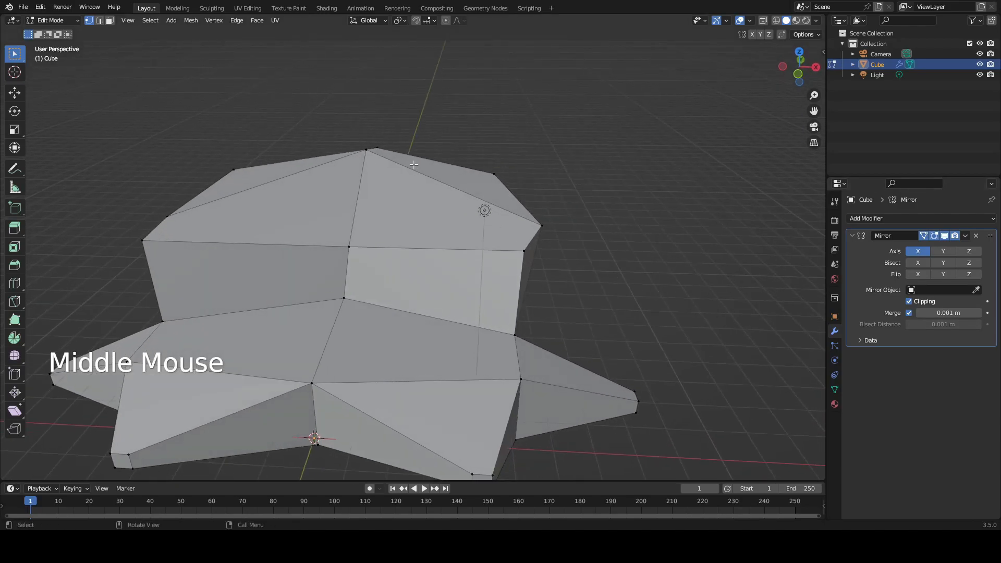
scroll(414, 165, "up", 1)
middle_click_drag(413, 164, 650, 264, "shift")
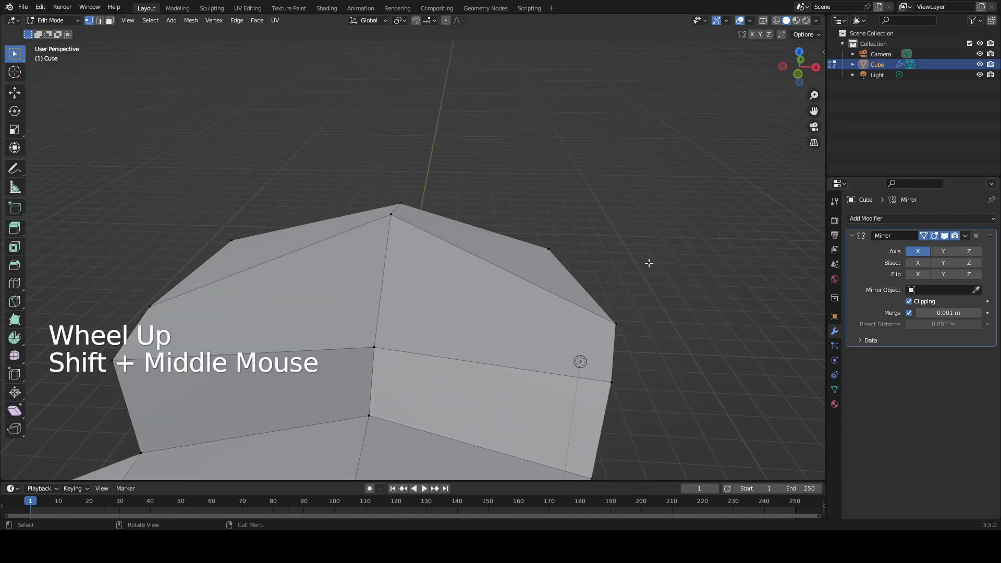
left_click(914, 305)
middle_click_drag(392, 200, 403, 186, "shift")
left_click(403, 186)
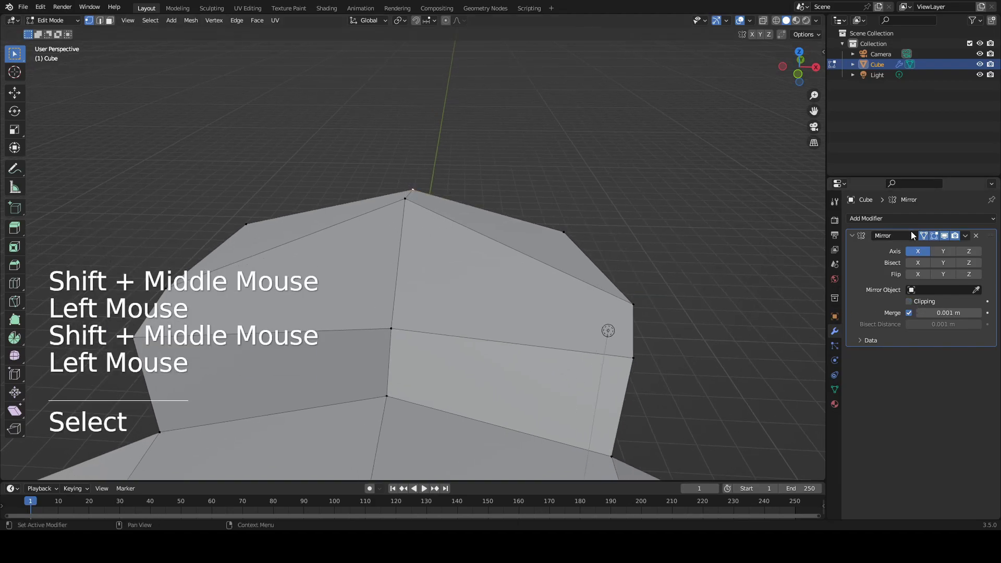
left_click(923, 236)
Move the front top vertex of the centre seam across the mirror plane, and move it back outward to open the seam.
left_click(416, 209)
scroll(416, 209, "up", 1)
key("g")
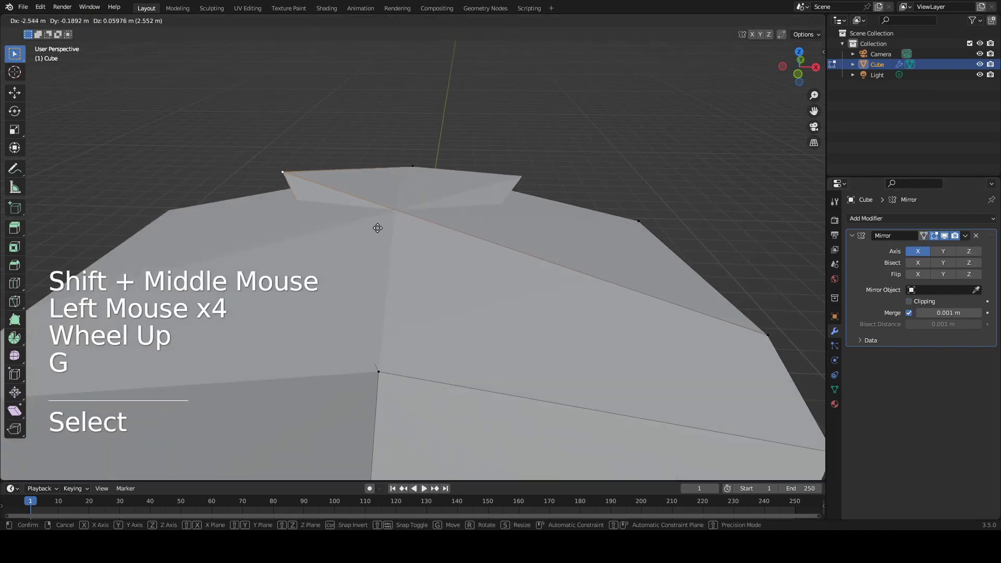
left_click(460, 221)
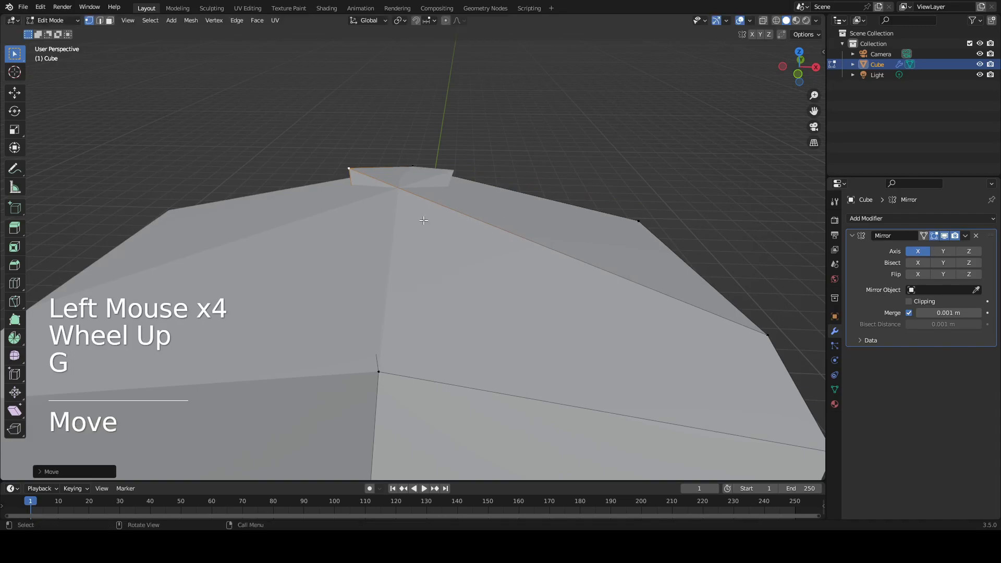
middle_click_drag(406, 194, 469, 209)
key("g")
left_click(550, 235)
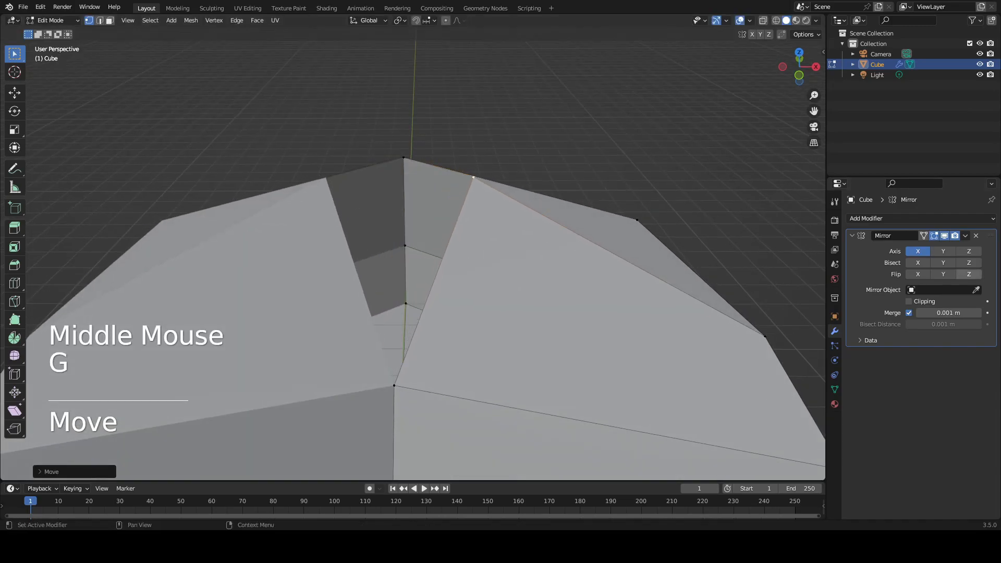
Set the Mirror modifier's Merge distance to 0.1 m and move the top seam vertex close to the mirror plane.
left_click(959, 313)
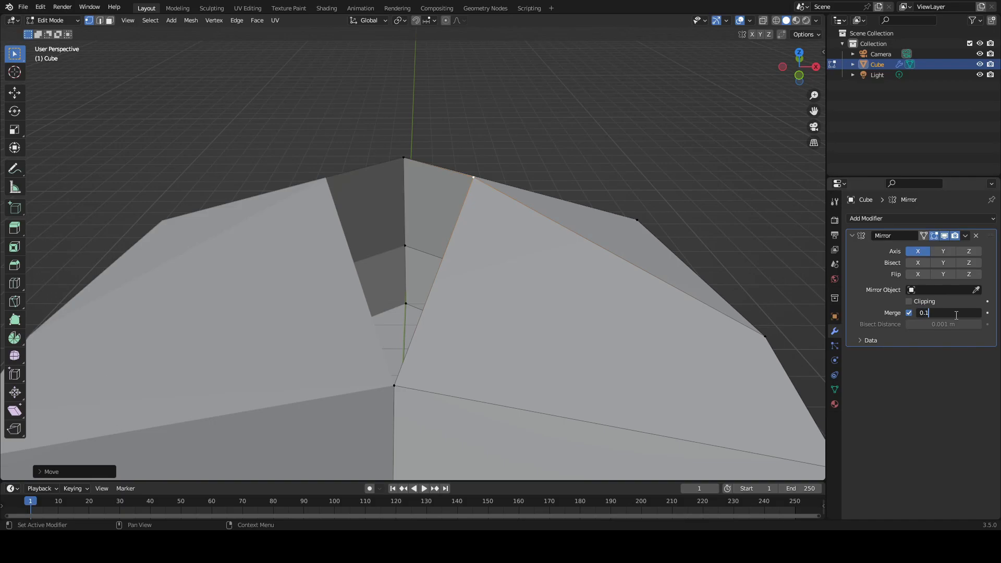
scroll(537, 199, "up", 1)
middle_click_drag(541, 165, 581, 196, "shift")
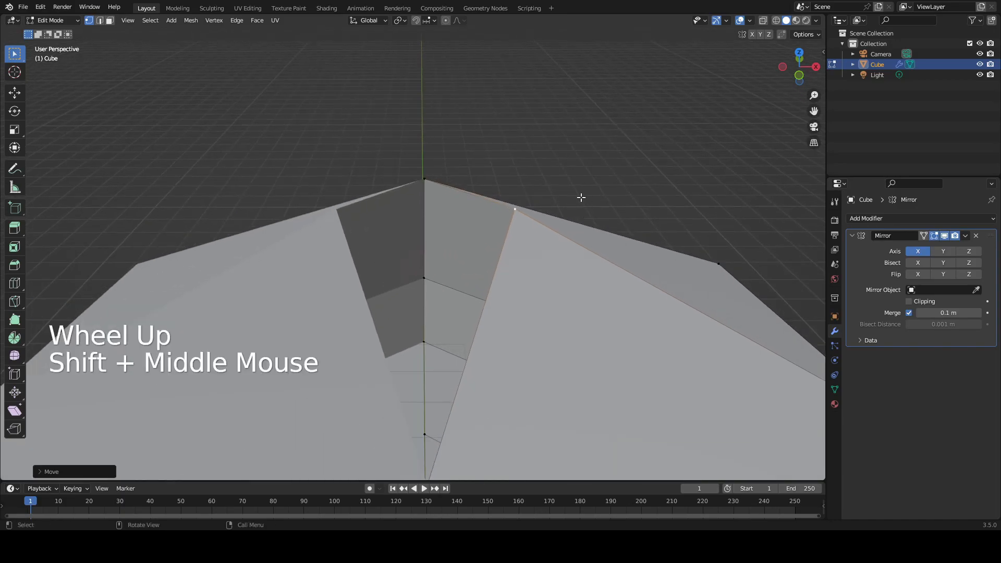
key("g")
left_click(492, 204)
Shift the top seam vertex back and forth near the mirror plane in close-up, leaving it within the merge distance.
scroll(492, 204, "up", 2)
middle_click_drag(492, 204, 483, 180)
scroll(433, 252, "up", 1)
middle_click_drag(483, 180, 508, 265, "shift")
scroll(509, 265, "up", 2)
key("g")
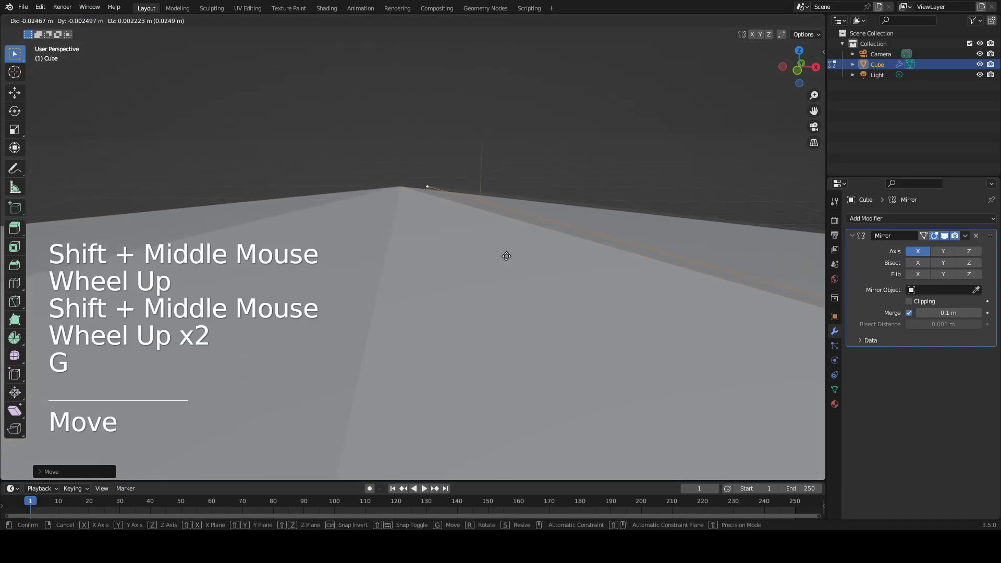
key("g")
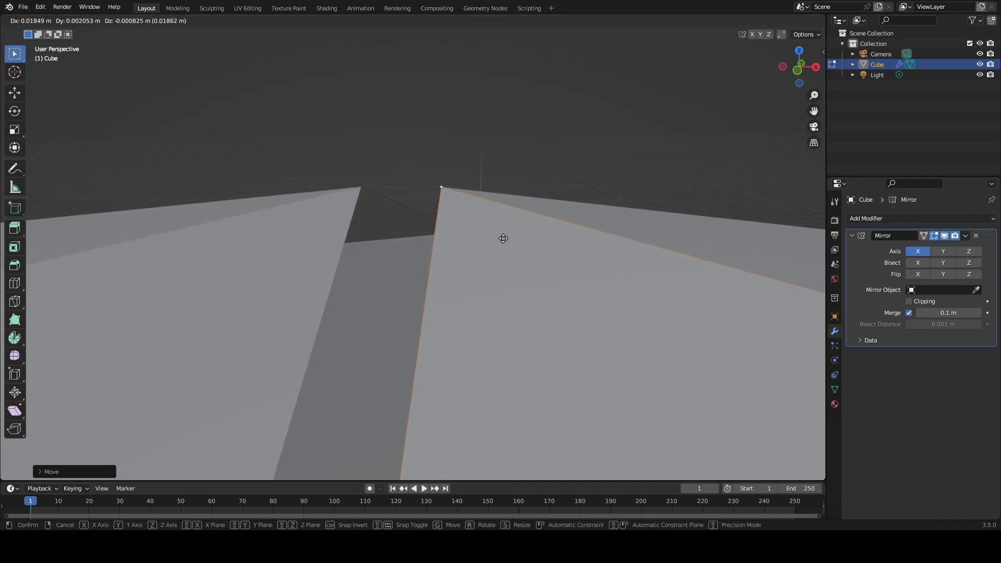
left_click(498, 237)
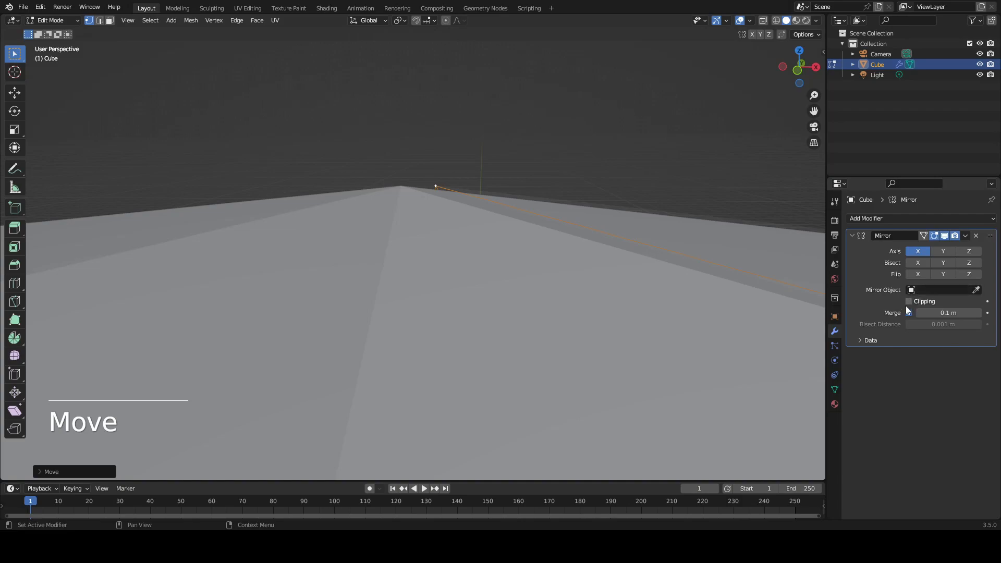
Nudge the top seam vertex around the merge threshold again and place it just inside the merge distance.
key("g")
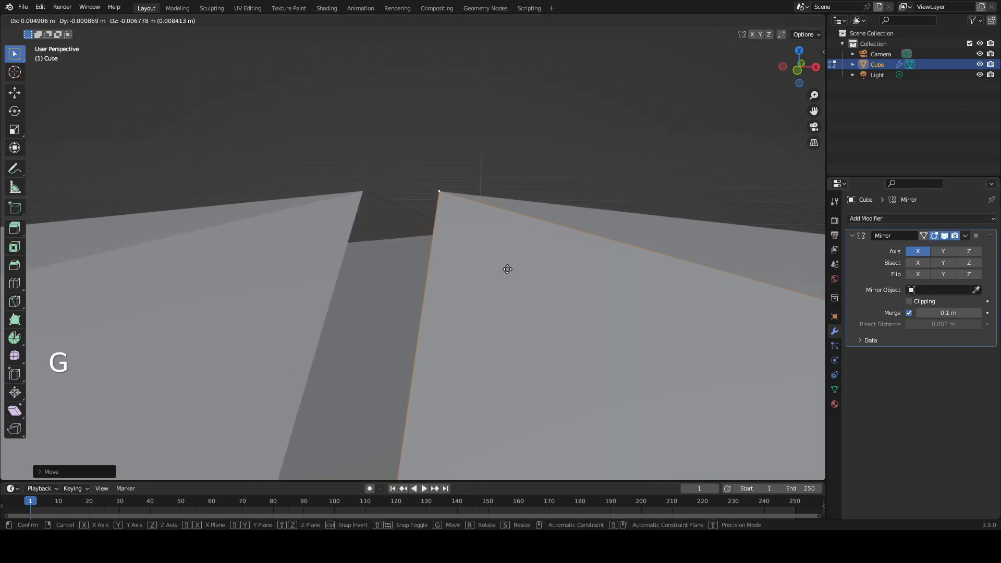
left_click(505, 258)
middle_click_drag(505, 257, 525, 267)
middle_click_drag(526, 267, 512, 233, "shift")
key("g")
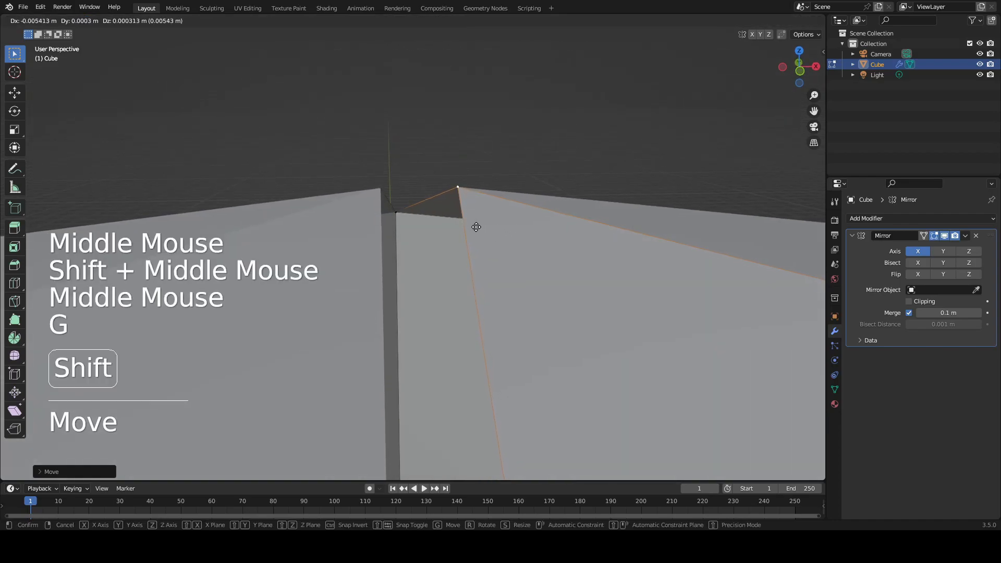
left_click(453, 226)
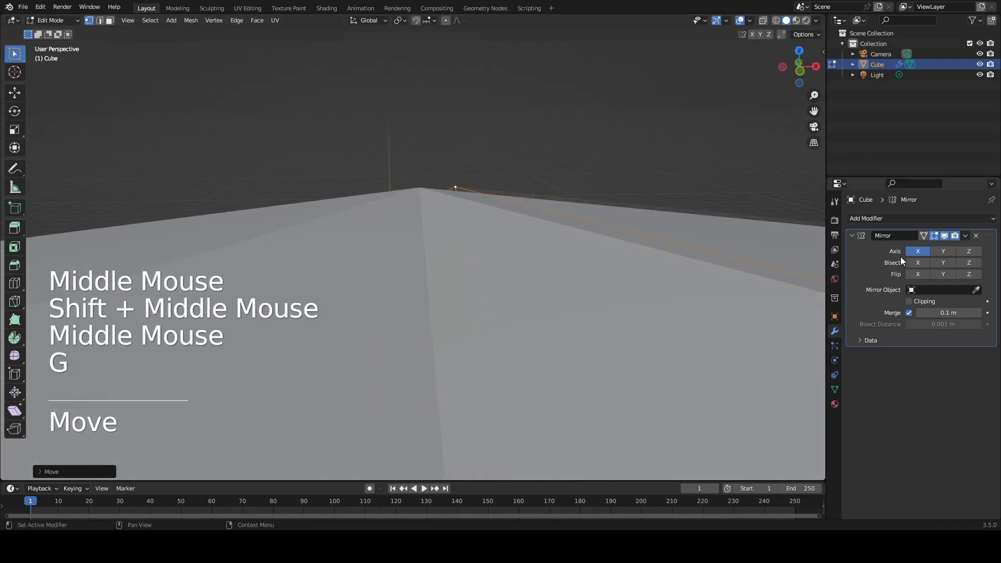
Turn off the Mirror modifier's viewport display and box-select the original top seam vertex in front view.
left_click(944, 235)
scroll(476, 223, "down", 2)
mouse_move(476, 224)
middle_mouse_down()
mouse_move(465, 224)
mouse_move(463, 210)
middle_mouse_up()
key("KP_1")
scroll(463, 210, "up", 2)
key("b")
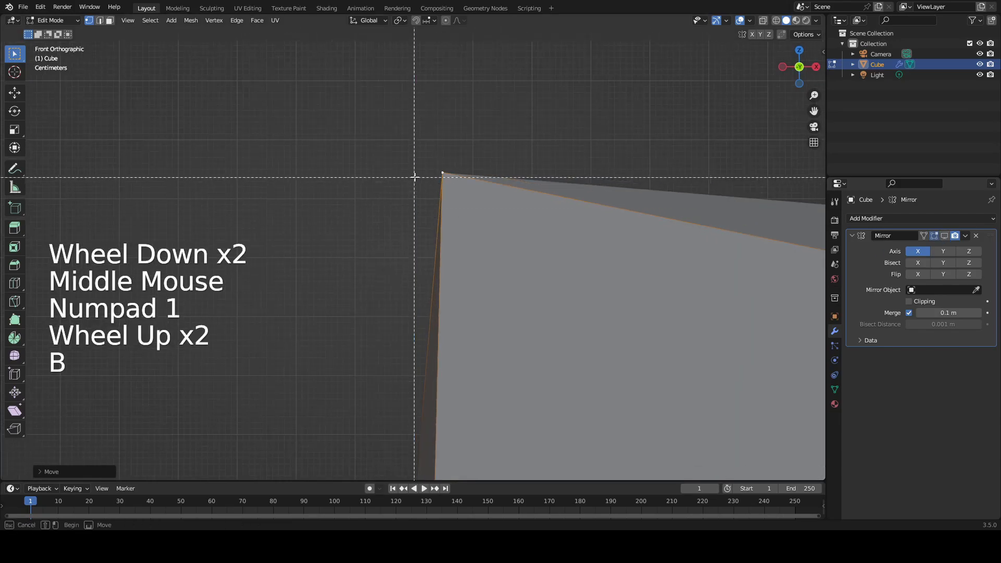
left_click_drag(439, 173, 444, 176)
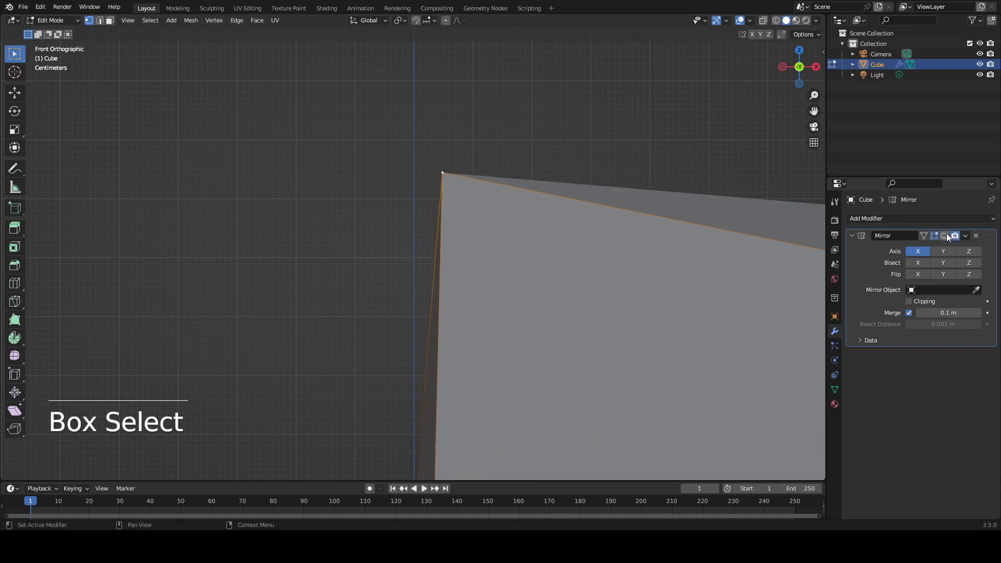
Turn the Mirror modifier's viewport display back on and box-select around the seam apex and its offset vertex.
left_click(946, 236)
scroll(426, 165, "up", 1)
middle_click_drag(427, 165, 420, 153, "shift")
scroll(395, 137, "up", 2)
key("b")
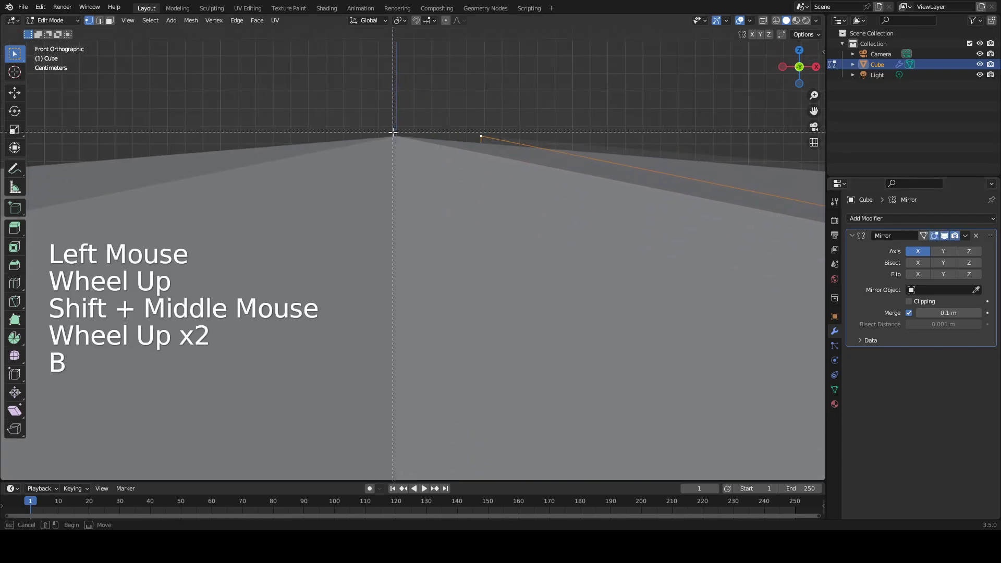
left_click_drag(492, 144, 491, 144)
scroll(487, 146, "down", 1)
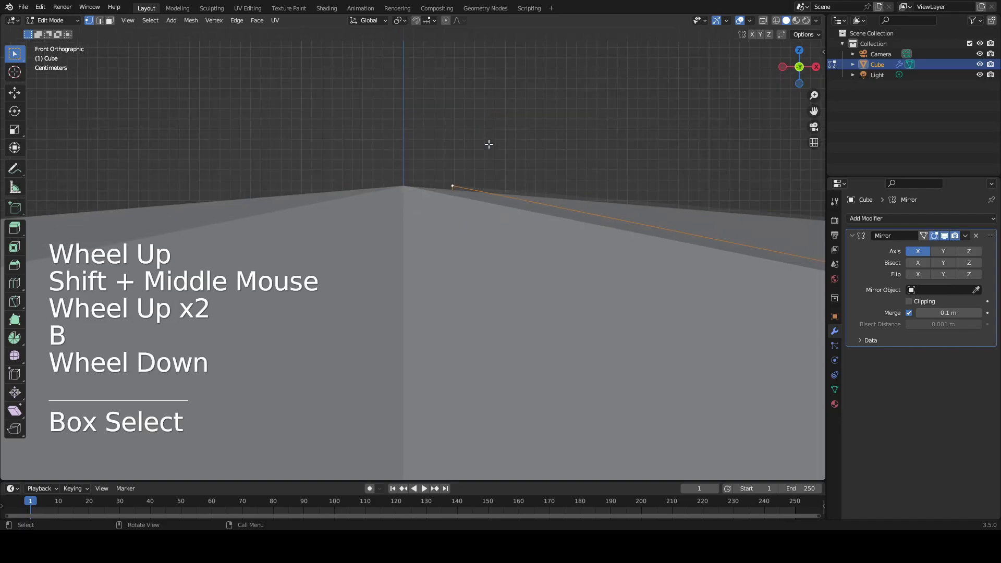
Examine the merged top seam vertex at the mirror plane from perspective and front views.
scroll(476, 150, "down", 2)
scroll(451, 206, "down", 1)
middle_click_drag(476, 150, 485, 183)
scroll(468, 214, "up", 1)
middle_click_drag(485, 183, 459, 174, "shift")
scroll(494, 161, "up", 2)
key("KP_1")
scroll(506, 147, "down", 2)
scroll(467, 226, "down", 1)
scroll(467, 226, "down", 1)
scroll(467, 226, "up", 1)
scroll(458, 174, "down", 1)
Switch to top view and select the whole mesh.
key("KP_7")
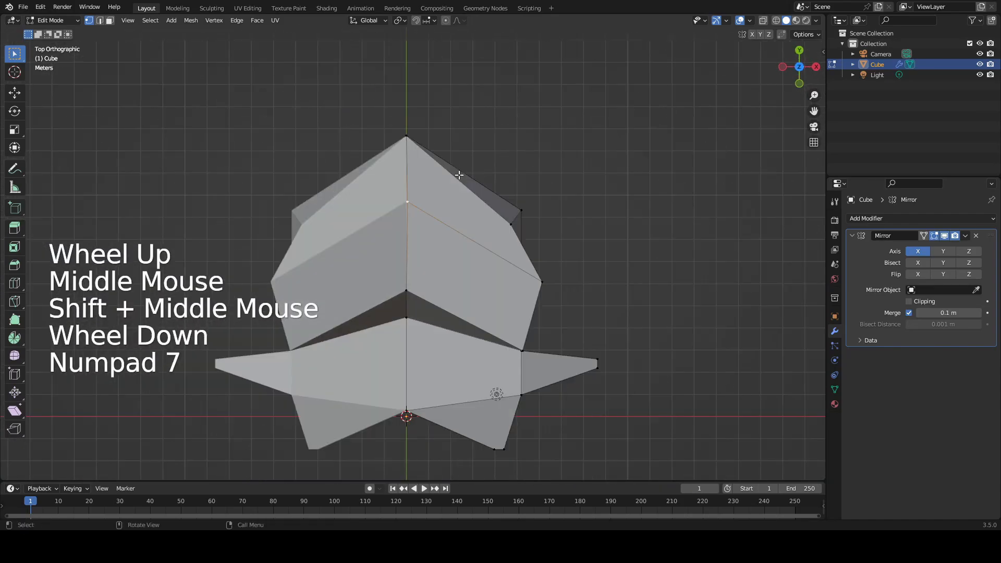
middle_click_drag(506, 204, 538, 224, "shift")
key("a")
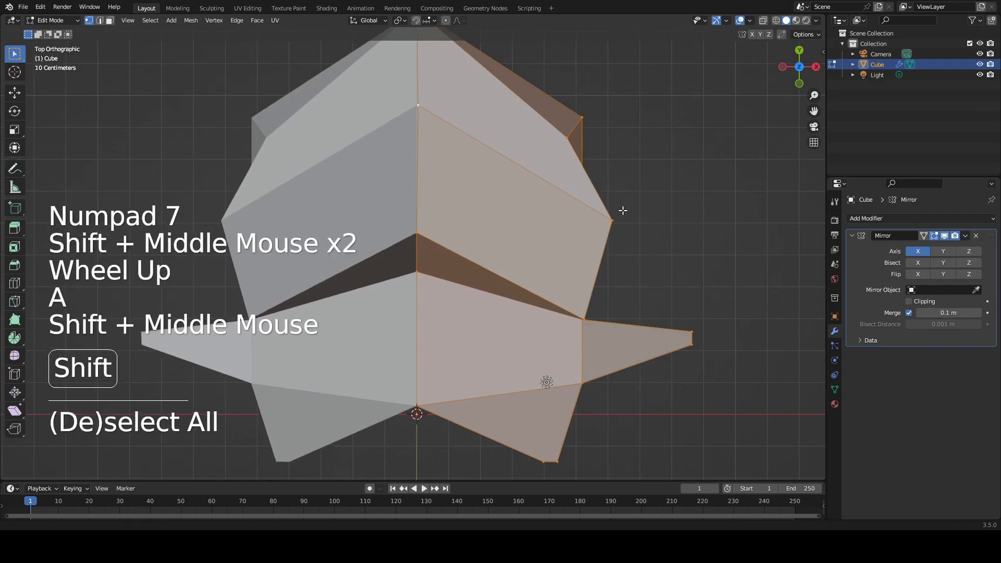
middle_click_drag(626, 206, 641, 362, "shift")
Try rotating the whole mesh across the mirror plane in top view, and undo the rotations.
key("r")
key("r")
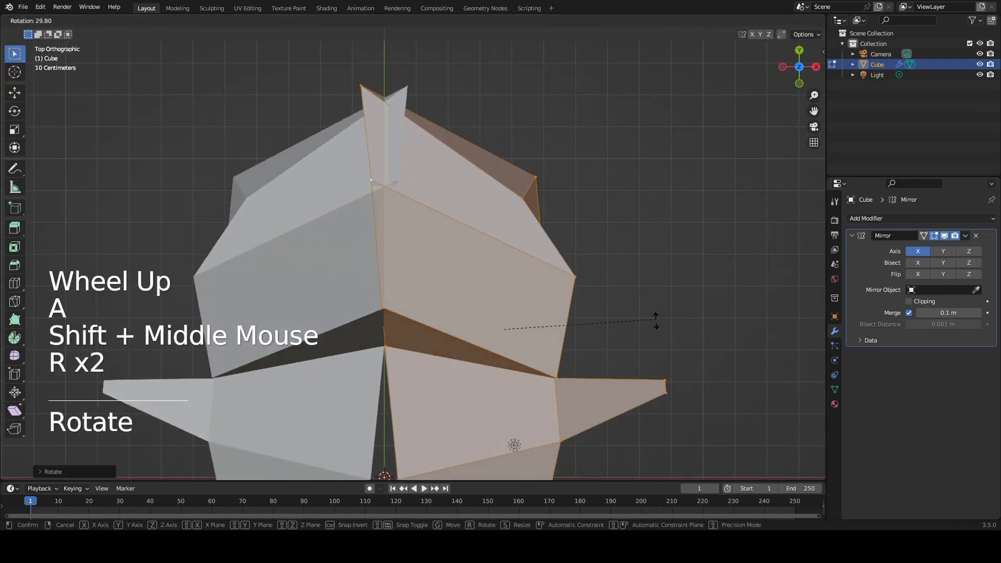
key("r")
key("r")
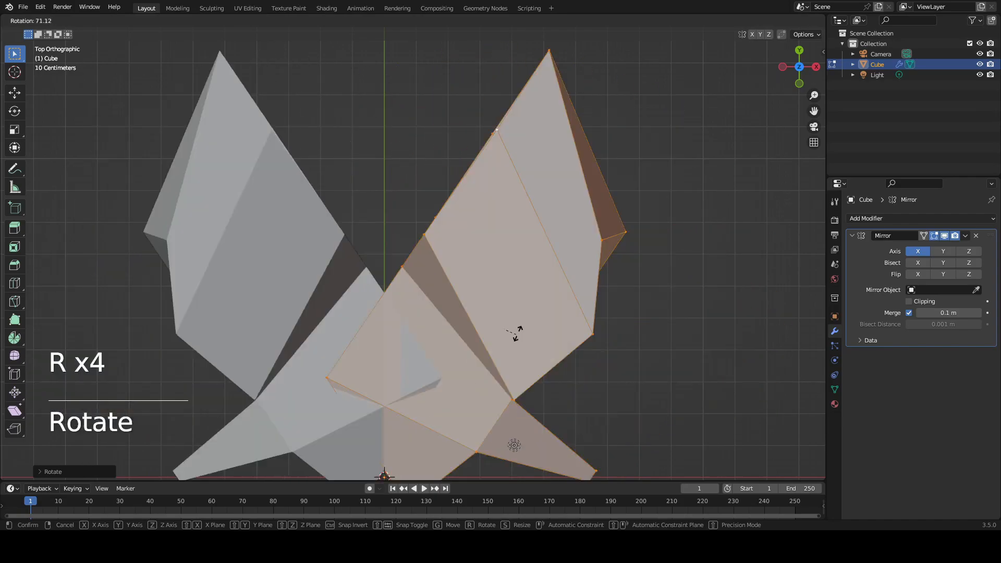
key("ctrl+z")
key("ctrl+z")
Rotate the whole mesh slightly in top view, finishing with about 0.9°, to keep the seam within merge distance.
middle_click_drag(634, 281, 682, 221, "shift")
key("r")
left_click(677, 120)
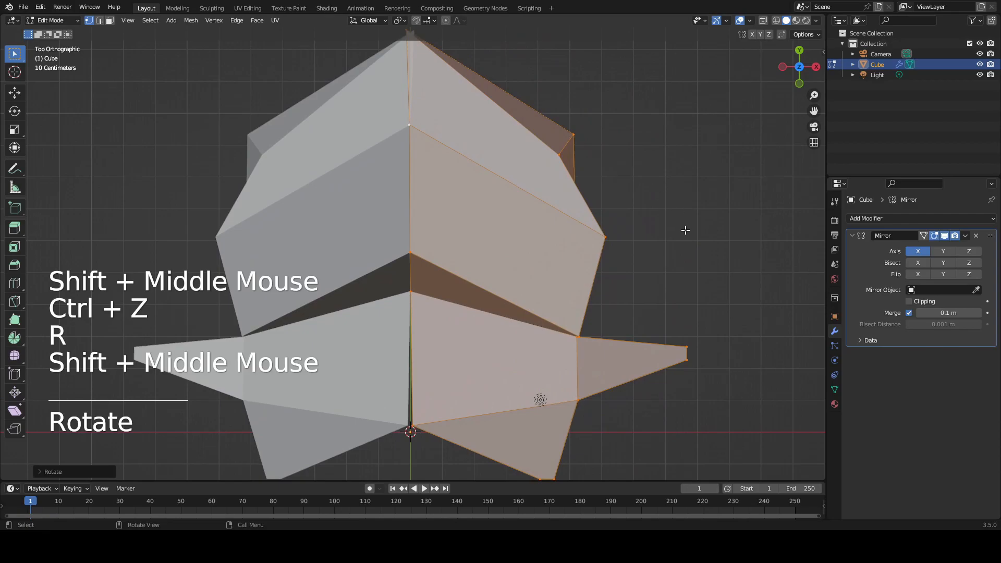
key("r")
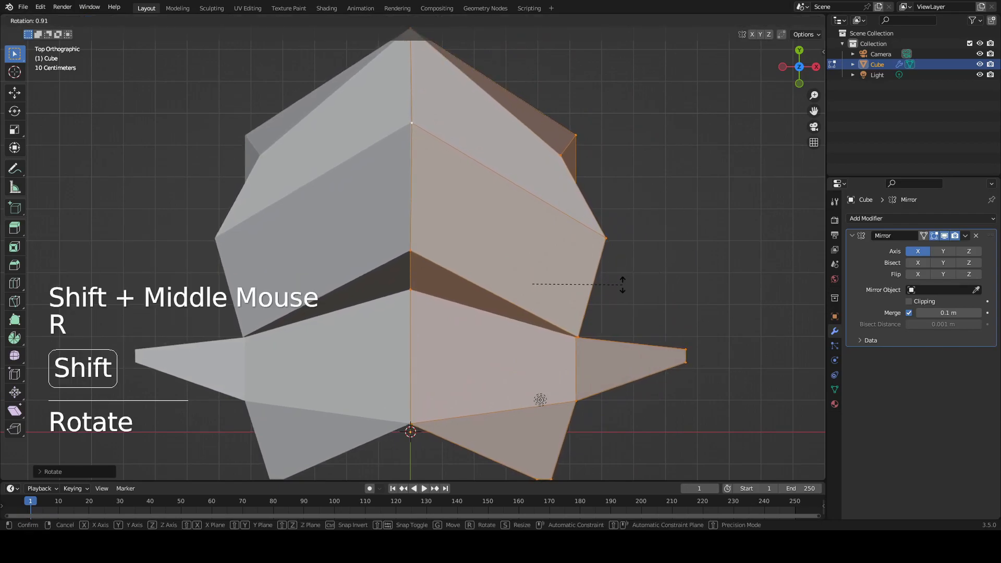
left_click(621, 283)
Show the mesh in wireframe in front view and rotate the whole selection slightly.
key("KP_1")
scroll(609, 282, "up", 3)
key("z")
left_click(412, 278)
mouse_move(413, 278)
middle_mouse_down("shift")
mouse_move(404, 222)
mouse_move(461, 311)
middle_mouse_up("shift")
scroll(460, 310, "up", 1)
key("r")
left_click(645, 279)
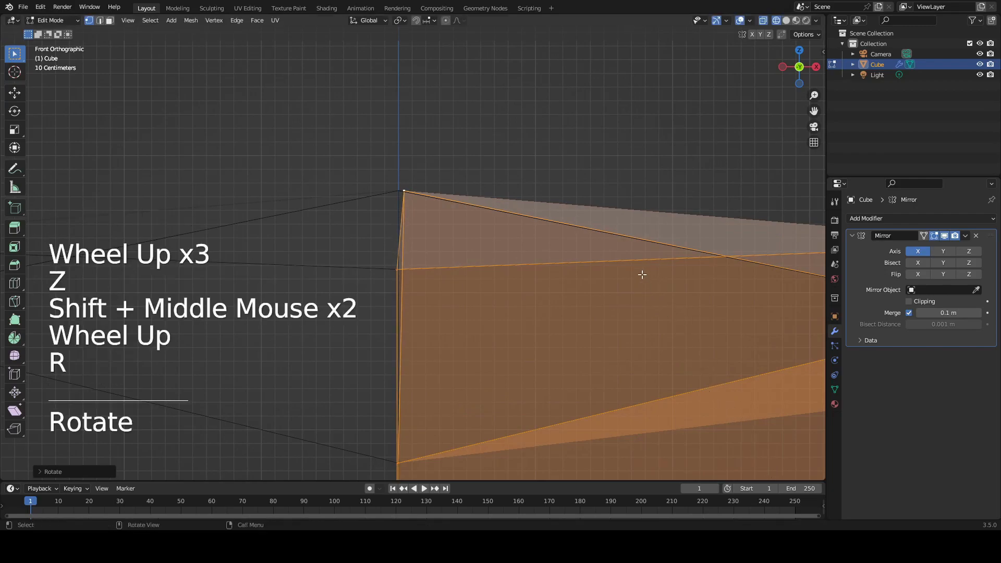
key("Tab")
left_click(424, 205)
scroll(423, 204, "down", 1)
middle_click_drag(423, 204, 445, 110, "shift")
key("b")
left_click_drag(410, 69, 412, 395)
key("Tab")
middle_click_drag(449, 192, 447, 206, "shift")
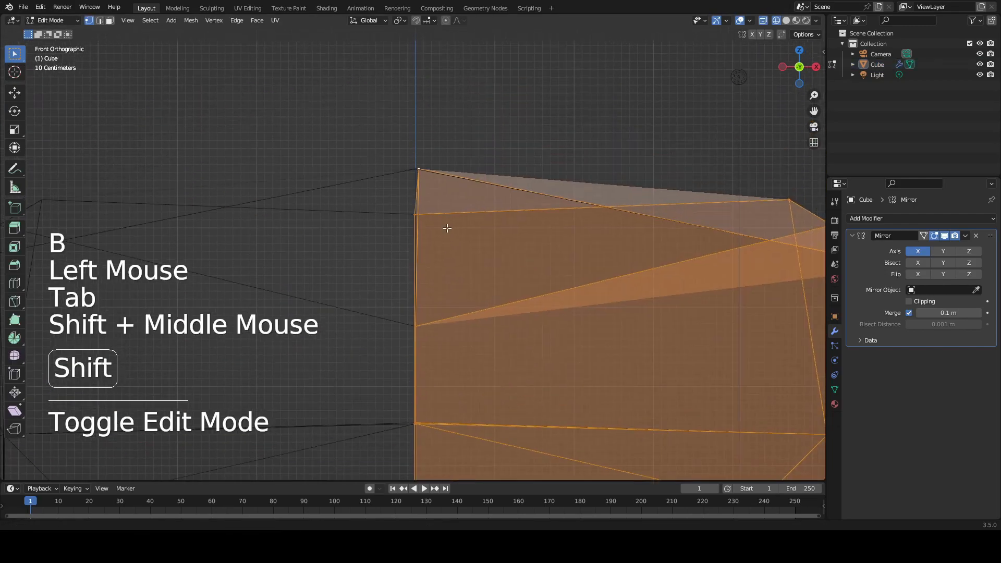
Clear the selection and box-select the top seam vertex beside the mirror plane.
scroll(405, 130, "up", 3)
key("b")
key("a")
key("a")
key("b")
left_click_drag(412, 120, 436, 180)
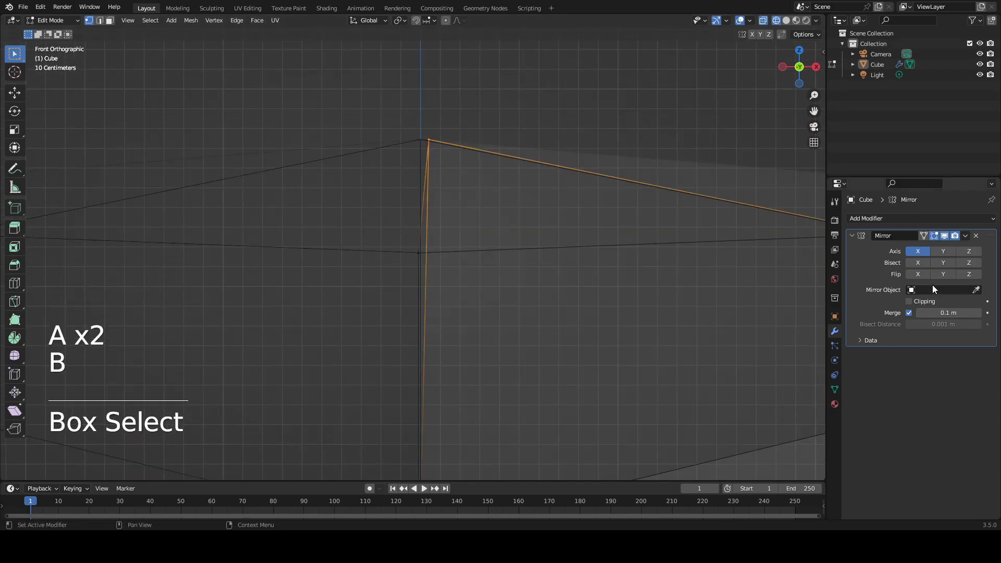
Deselect the vertex and return to solid shading in a perspective view of the whole mesh.
left_click(531, 107)
scroll(527, 100, "down", 2)
middle_click_drag(527, 101, 514, 205)
key("z")
left_click(714, 240)
scroll(477, 235, "down", 2)
middle_click_drag(457, 218, 454, 192)
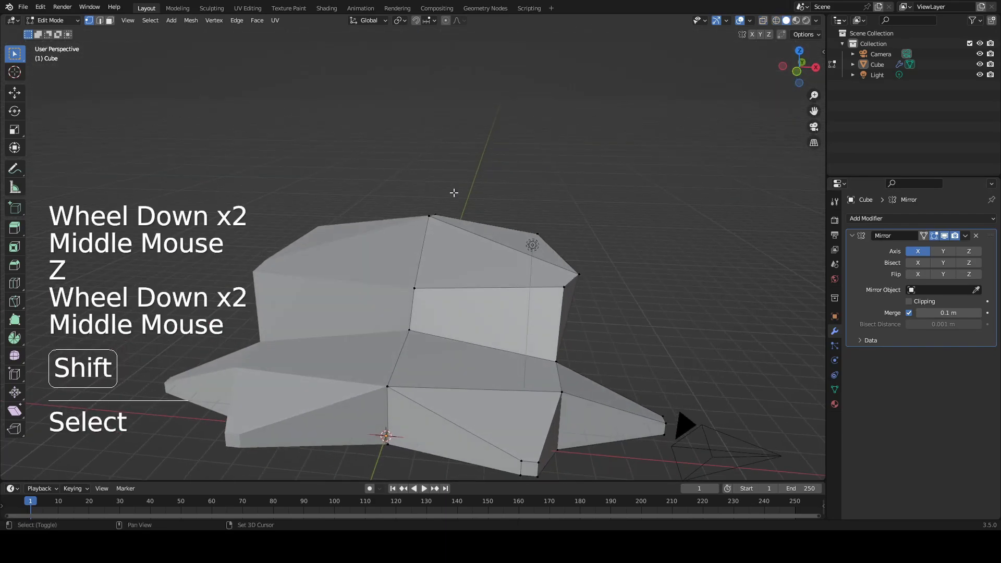
Add a cube inside the mesh at the 3D cursor, try moving it, and undo the move.
key("shift+a")
left_click(425, 126)
key("g")
left_click(535, 124)
key("ctrl+z")
middle_click_drag(473, 409, 512, 274, "shift")
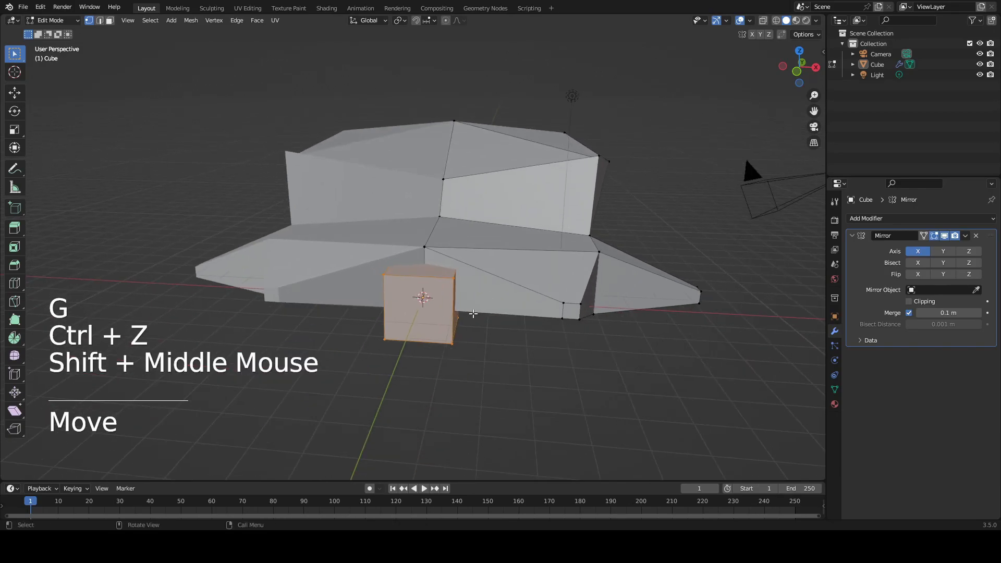
Move the cube out beside the mesh, away from the mirror plane, and enable Clipping on the Mirror modifier.
key("g")
left_click(774, 167)
middle_click_drag(638, 205, 608, 279)
middle_click_drag(607, 279, 667, 232, "shift")
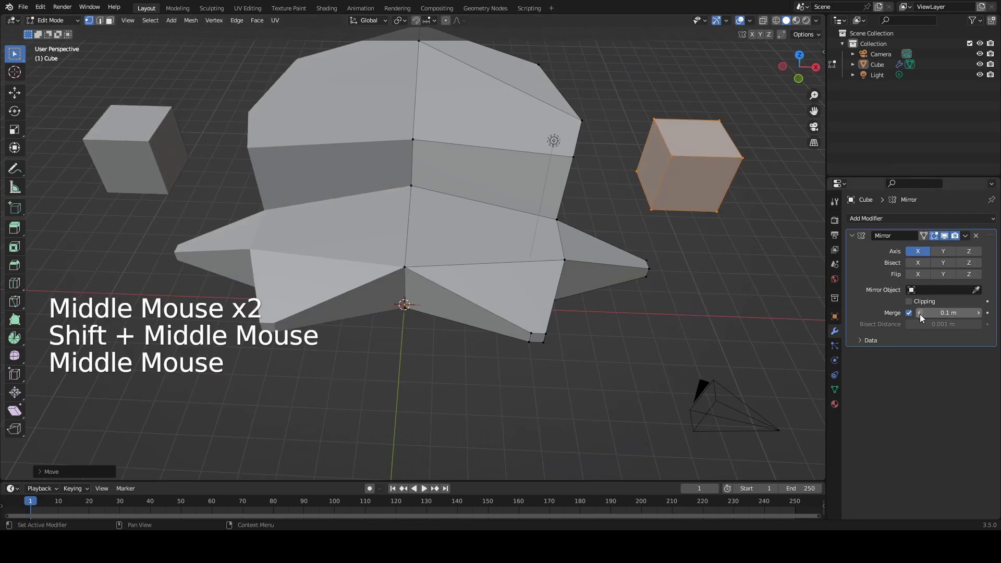
left_click(910, 303)
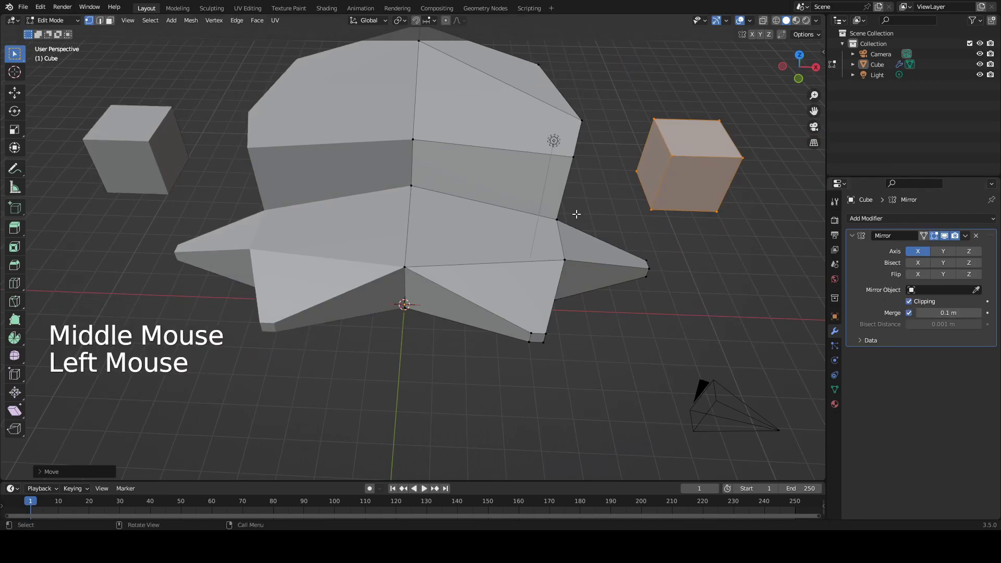
Replace the moved cube with a new one at the 3D cursor and move it away from the mirror plane with Clipping on.
key("x")
left_click(574, 215)
key("shift+a")
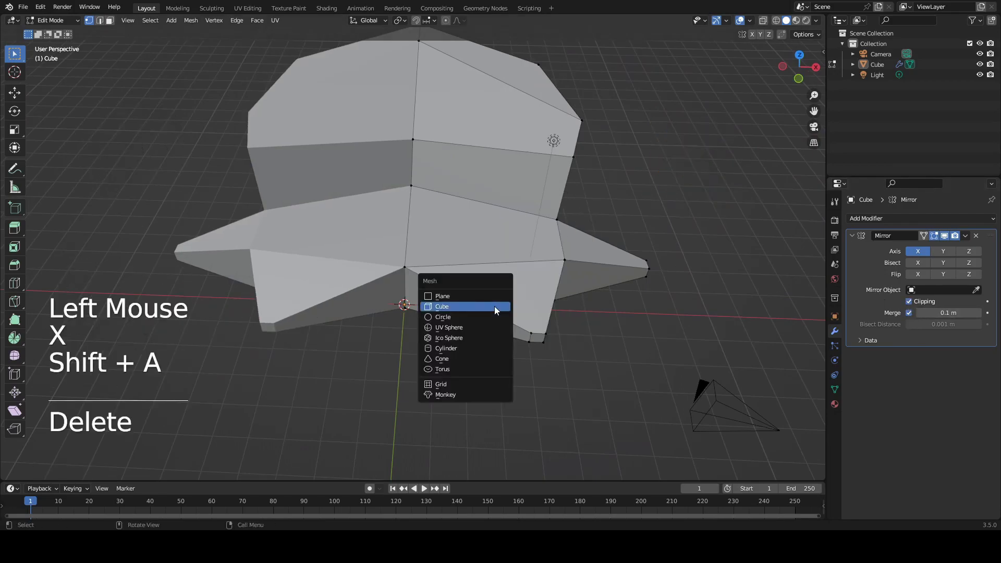
left_click(494, 305)
key("g")
left_click(654, 203)
middle_click_drag(655, 203, 527, 282, "shift")
middle_click_drag(469, 255, 388, 187)
middle_click_drag(329, 254, 459, 284)
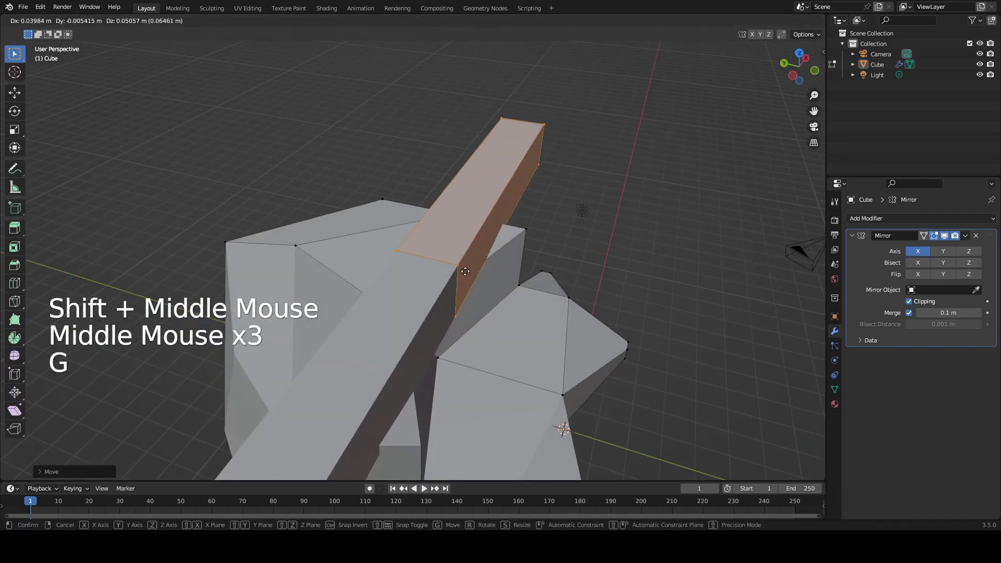
Move the clipped, stretched cube twice more to test how its vertices hold to the mirror plane.
key("g")
left_click(487, 210)
middle_click_drag(488, 210, 328, 214)
key("g")
left_click(387, 205)
middle_click_drag(387, 206, 540, 45, "shift")
Delete the stretched cube and add a new cube at the 3D cursor.
key("x")
left_click(450, 165)
key("shift+a")
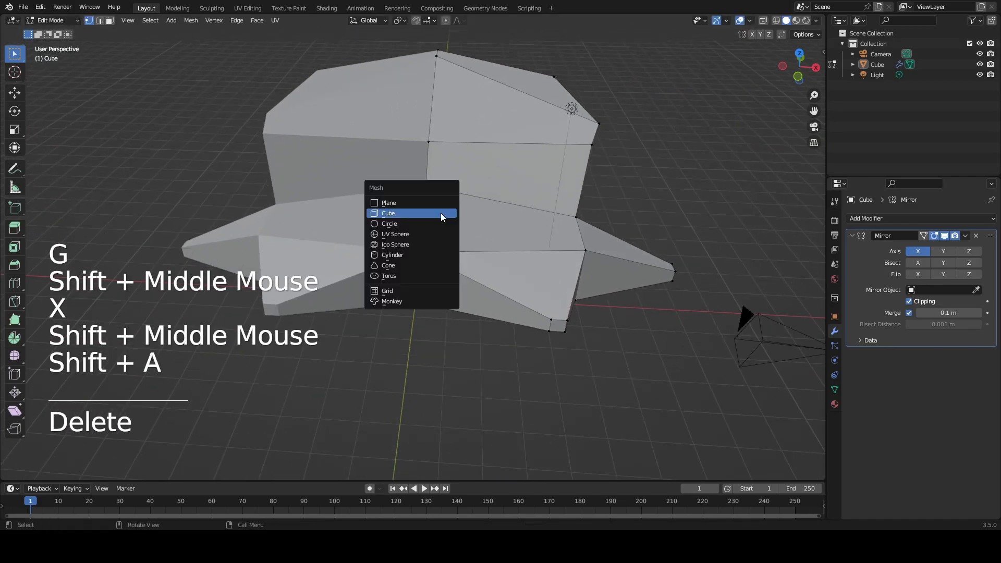
left_click(441, 216)
scroll(441, 216, "up", 5)
middle_click_drag(441, 217, 454, 307)
middle_click_drag(319, 217, 267, 236)
Try moving the new cube sideways with Clipping on, then undo the move.
key("g")
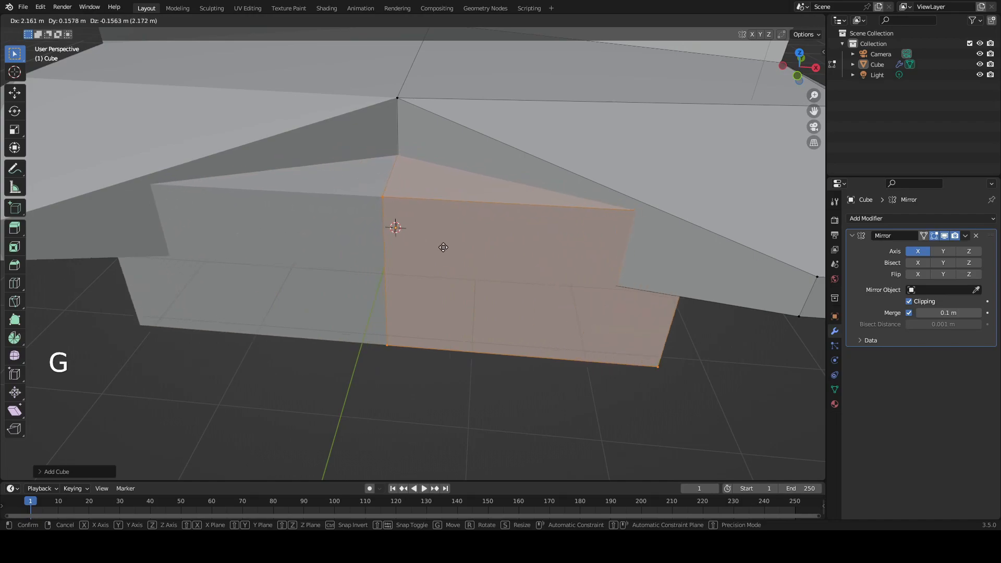
left_click(11, 248)
scroll(11, 248, "down", 1)
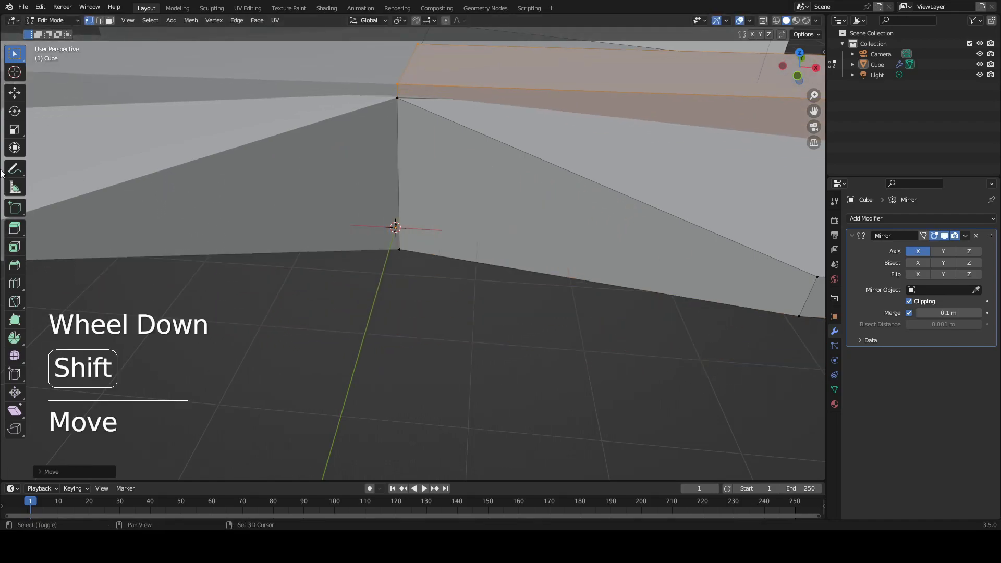
scroll(353, 183, "down", 1)
key("ctrl+z")
middle_click_drag(458, 227, 401, 275, "shift")
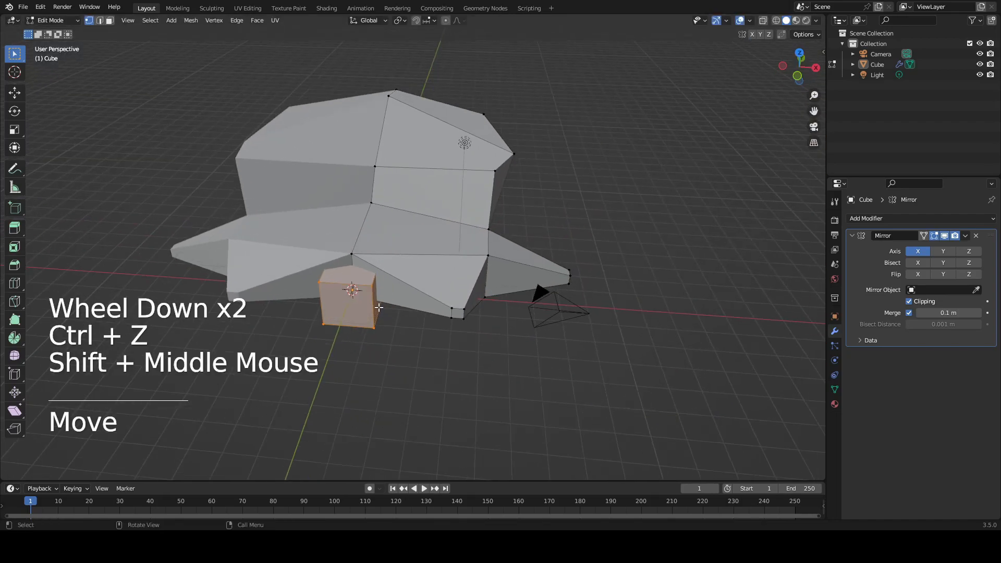
Disable Clipping to move the cube out beside the mesh, then enable it again and move the cube closer.
left_click(909, 301)
key("g")
left_click(652, 219)
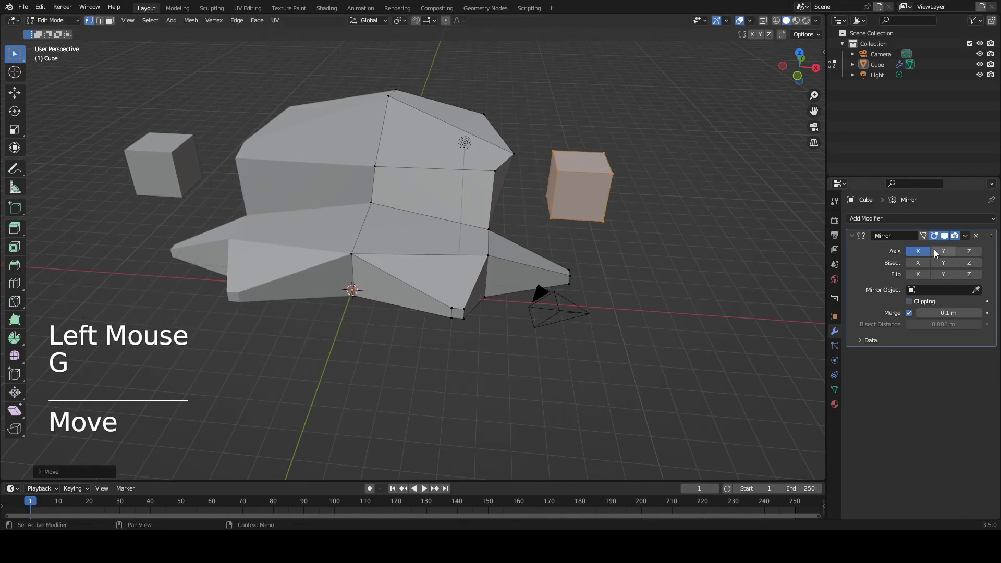
left_click(931, 312)
key("g")
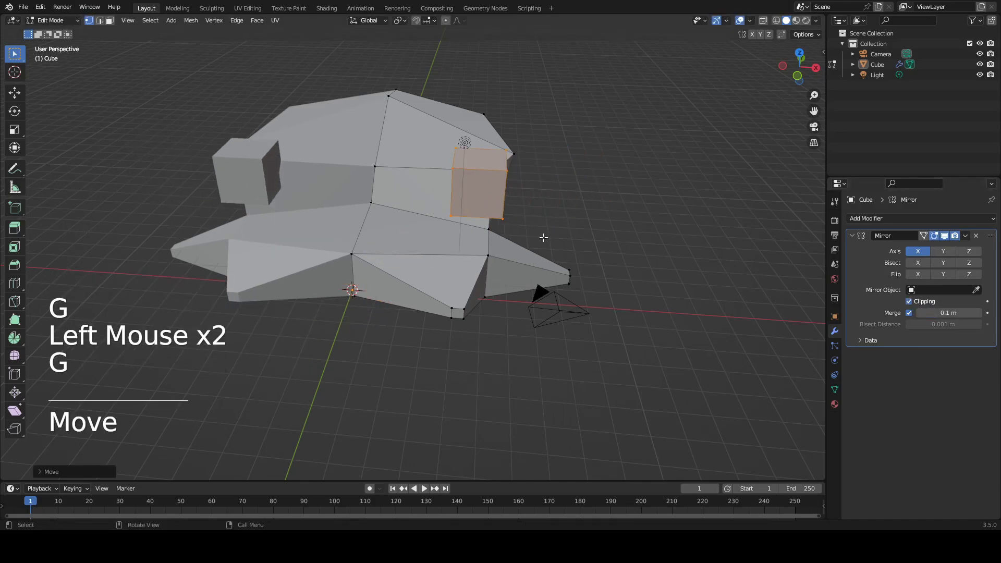
Disable Clipping and move the cube up above the mesh.
left_click(929, 302)
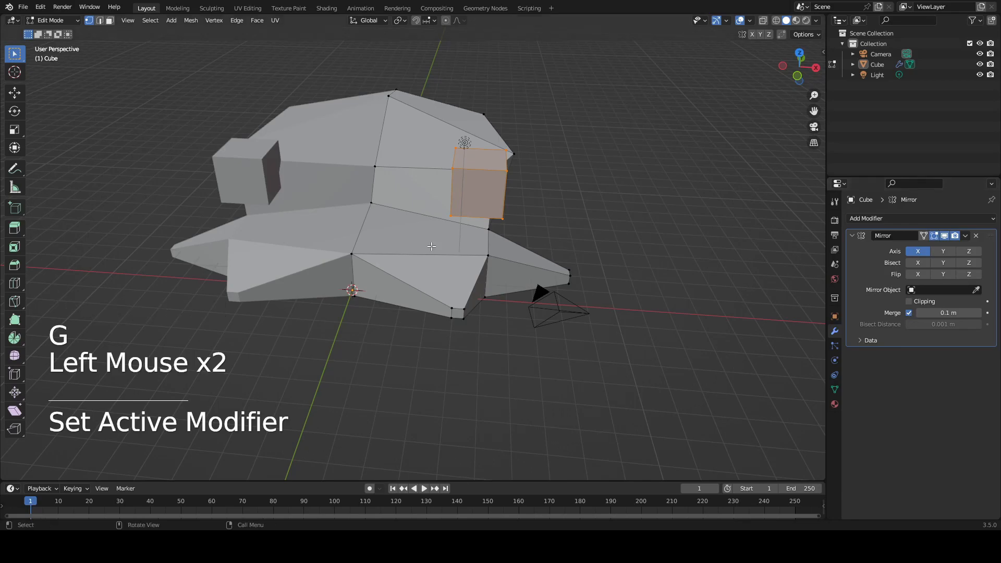
middle_click_drag(223, 182, 271, 260, "shift")
middle_click_drag(271, 261, 334, 238)
key("g")
left_click(355, 235)
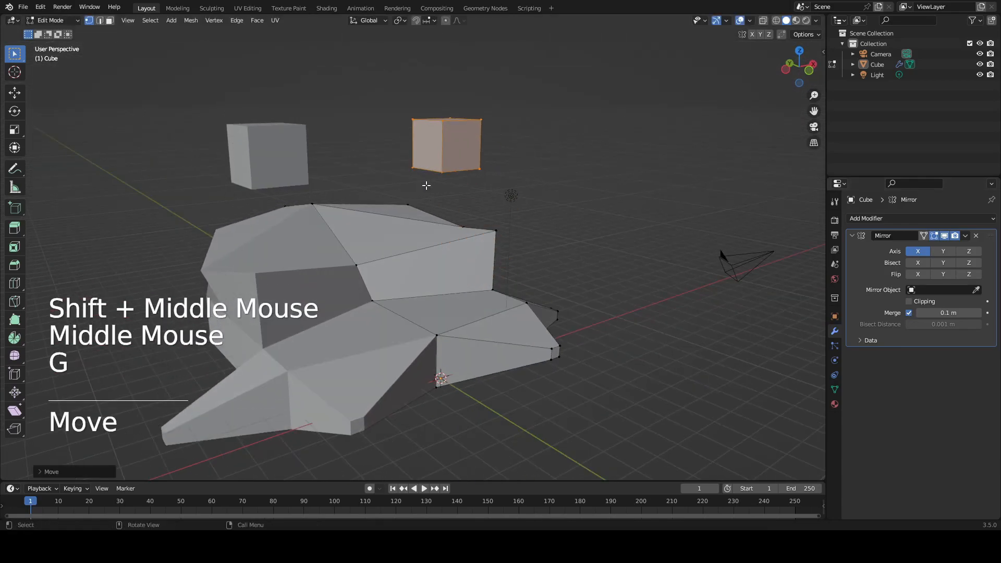
Select the seam vertex at the front of the mesh's upper part and move it slightly off the mirror plane.
scroll(355, 236, "up", 4)
left_click(269, 298)
key("g")
key("ctrl+z")
key("g")
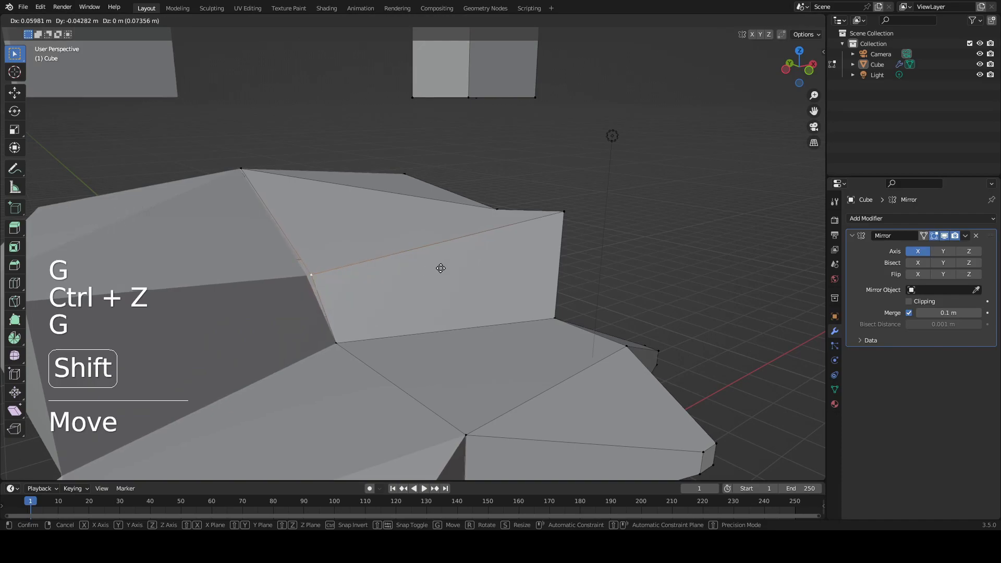
left_click(435, 267)
Examine the displaced seam vertex up close in Object Mode with wireframe shading.
left_click(662, 230)
key("Tab")
middle_click_drag(662, 230, 431, 204)
scroll(483, 234, "up", 2)
key("Tab")
left_click(431, 204)
key("Tab")
key("z")
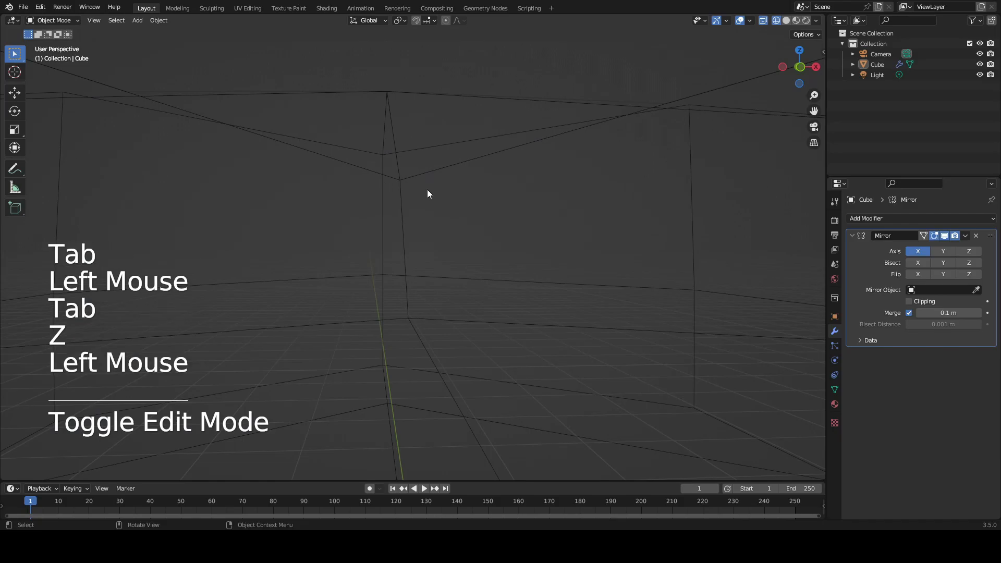
double_click(403, 179)
Move the seam vertex again in Edit Mode, then restore solid shading and edit the whole mesh in view.
key("Tab")
left_click(403, 179)
key("g")
key("Tab")
key("z")
mouse_move(415, 186)
middle_mouse_down()
mouse_move(493, 273)
mouse_move(436, 252)
mouse_move(564, 288)
middle_mouse_up()
scroll(434, 248, "down", 3)
key("Tab")
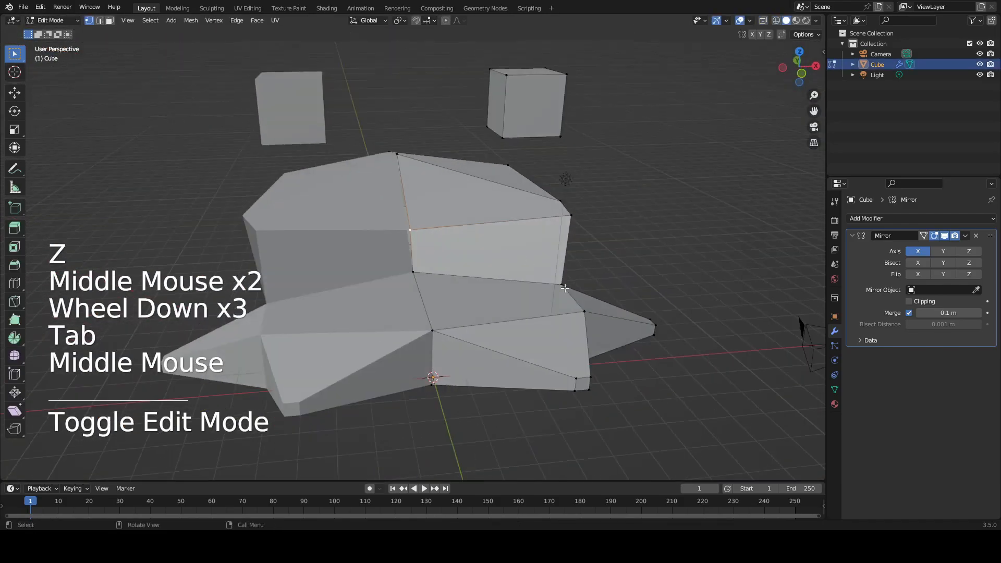
Enable Clipping and move the displaced seam vertex back onto the mirror plane.
left_click(909, 301)
key("g")
left_click(459, 233)
left_click_drag(430, 232, 418, 224)
middle_click_drag(465, 223, 446, 231)
left_click(413, 215)
key("g")
left_click(413, 227)
Select the entire linked cube above the mesh and stretch it into a long bar along the Y axis.
key("shift+a")
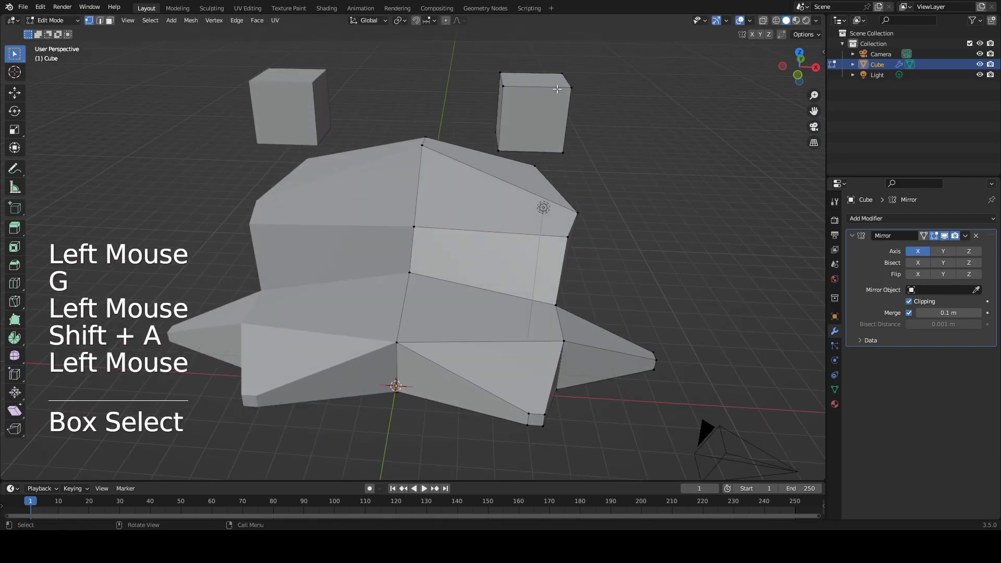
left_click(566, 89)
scroll(553, 136, "down", 2)
key("ctrl+l")
middle_click_drag(543, 181, 584, 296)
key("s")
key("y")
left_click(476, 203)
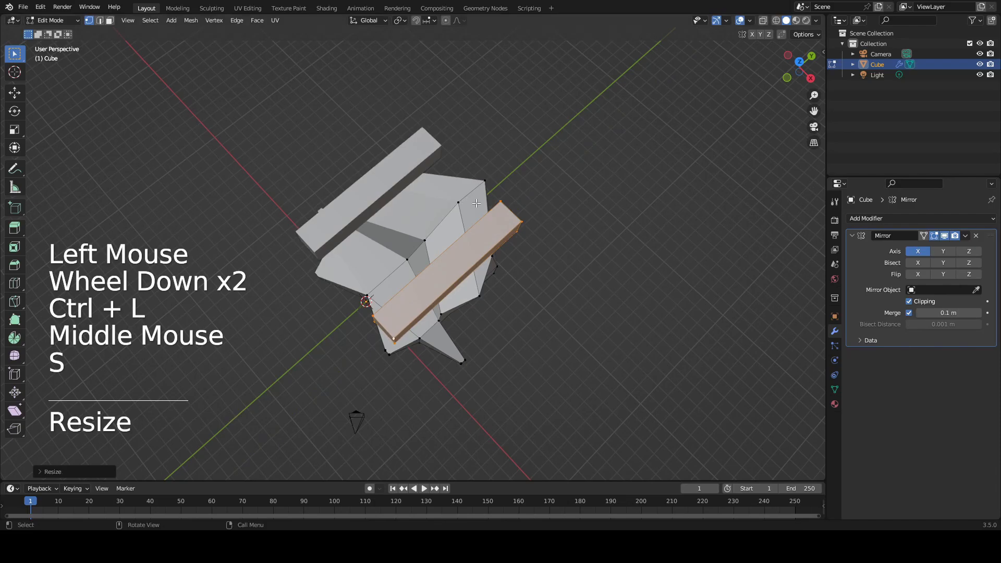
Rotate the stretched bar by about -56° in top view so that its end reaches across the mirror plane.
middle_click_drag(477, 203, 675, 313)
key("KP_7")
key("r")
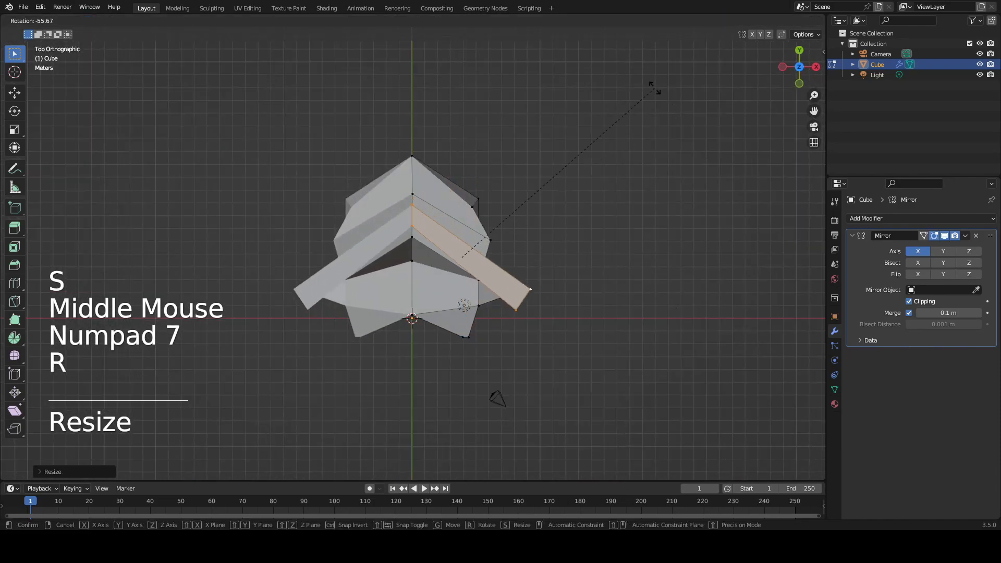
left_click(657, 92)
scroll(658, 92, "up", 2)
mouse_move(657, 92)
middle_mouse_down("shift")
mouse_move(548, 156)
mouse_move(431, 203)
mouse_move(266, 188)
middle_mouse_up("shift")
key("z")
scroll(429, 235, "down", 2)
key("z")
middle_click_drag(552, 266, 539, 357)
scroll(545, 324, "down", 1)
Try rotating the bar around the Z axis, then undo both bar rotations.
key("r")
key("z")
left_click(530, 163)
middle_click_drag(542, 242, 548, 191, "shift")
key("ctrl+z")
key("ctrl+z")
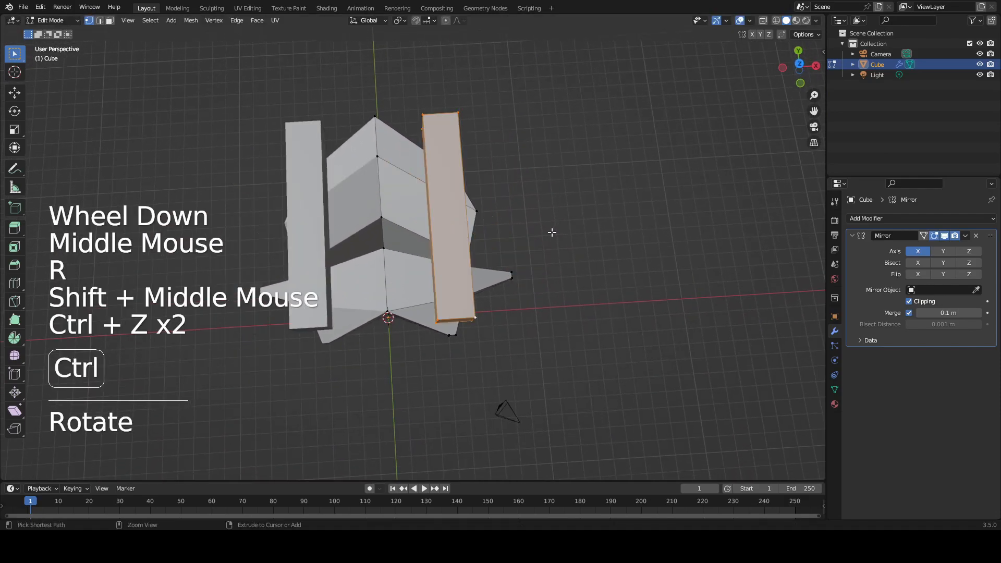
middle_click_drag(544, 234, 531, 163, "shift")
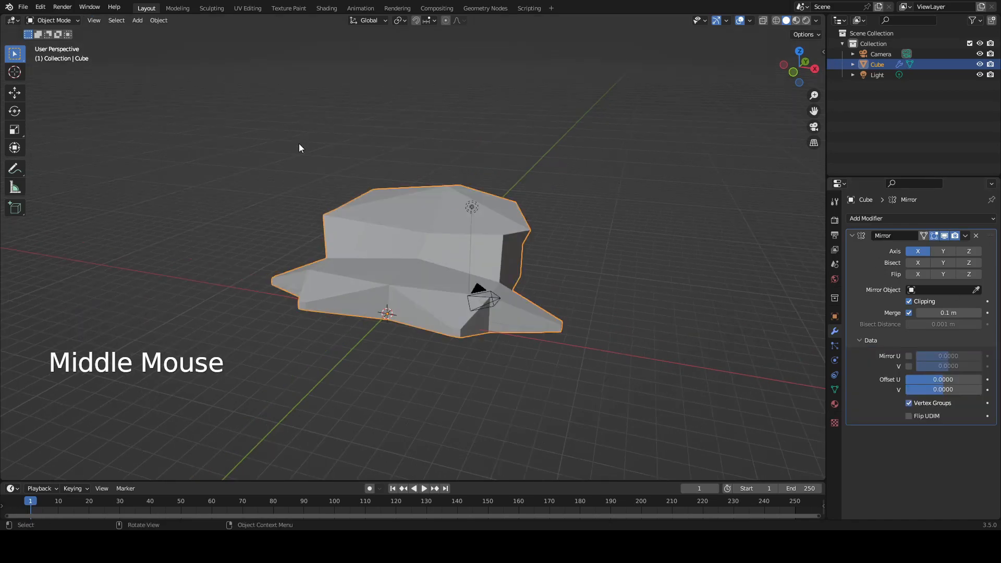
middle_click_drag(299, 143, 436, 228)
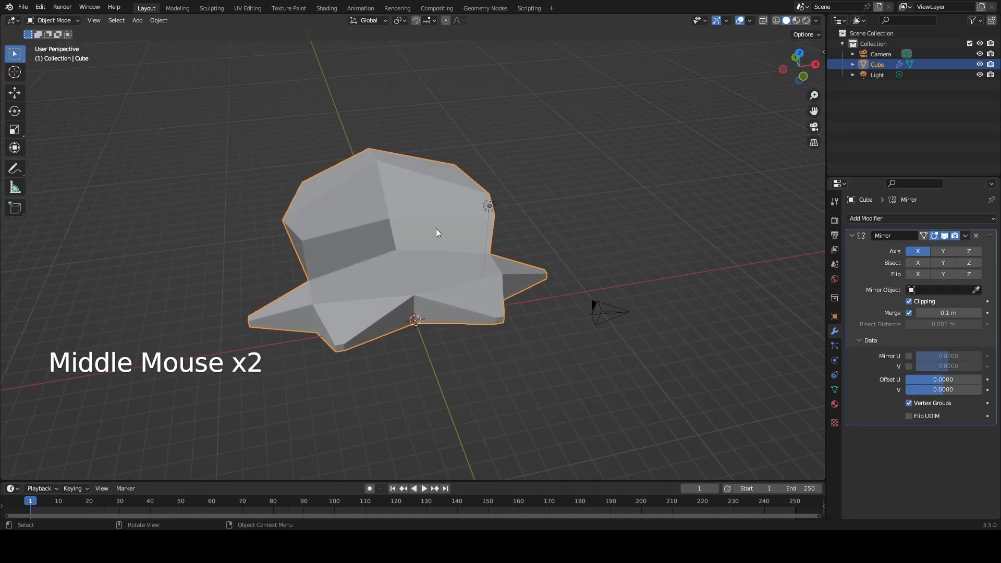
middle_click_drag(508, 276, 498, 287)
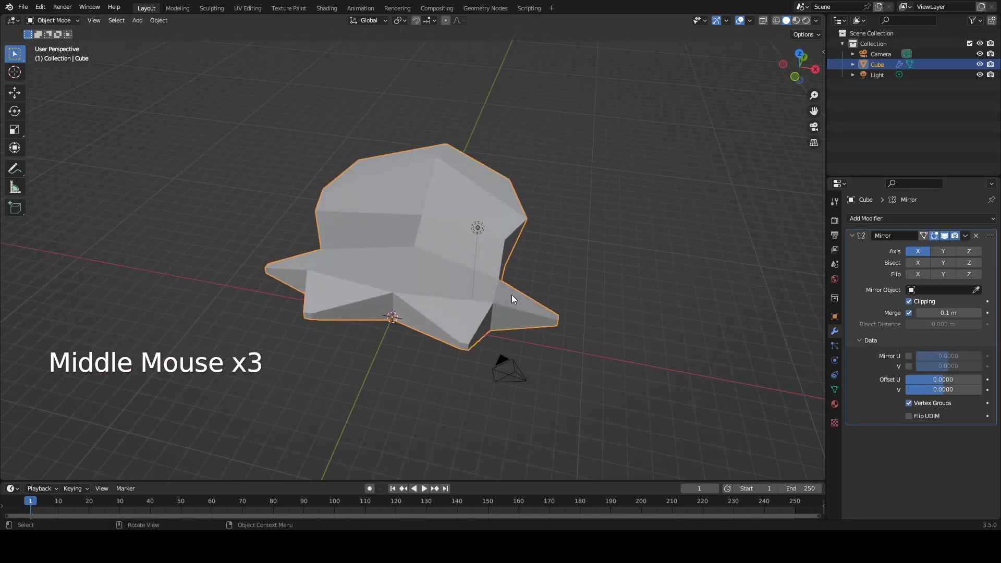
middle_click_drag(576, 334, 630, 270)
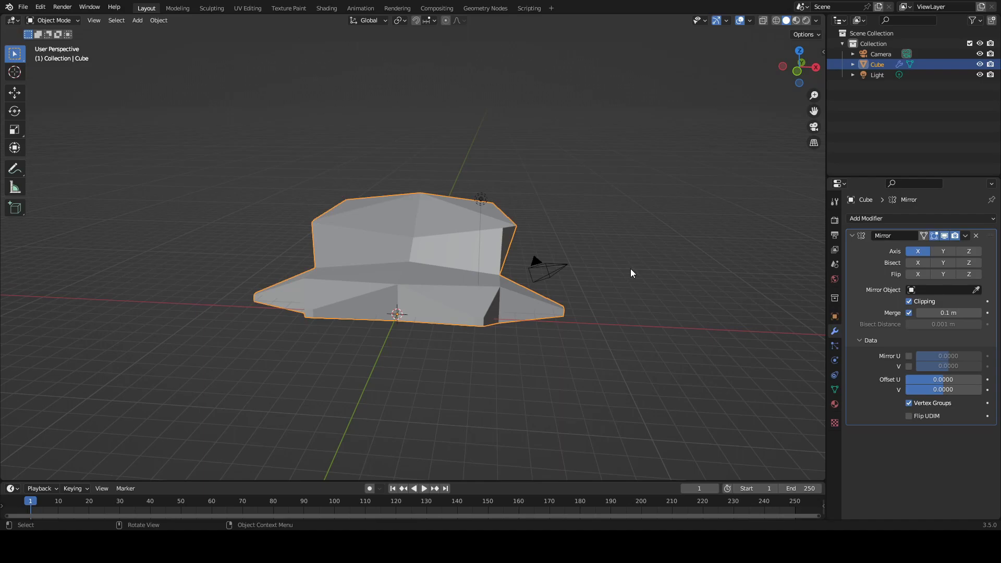
middle_click_drag(630, 268, 577, 195)
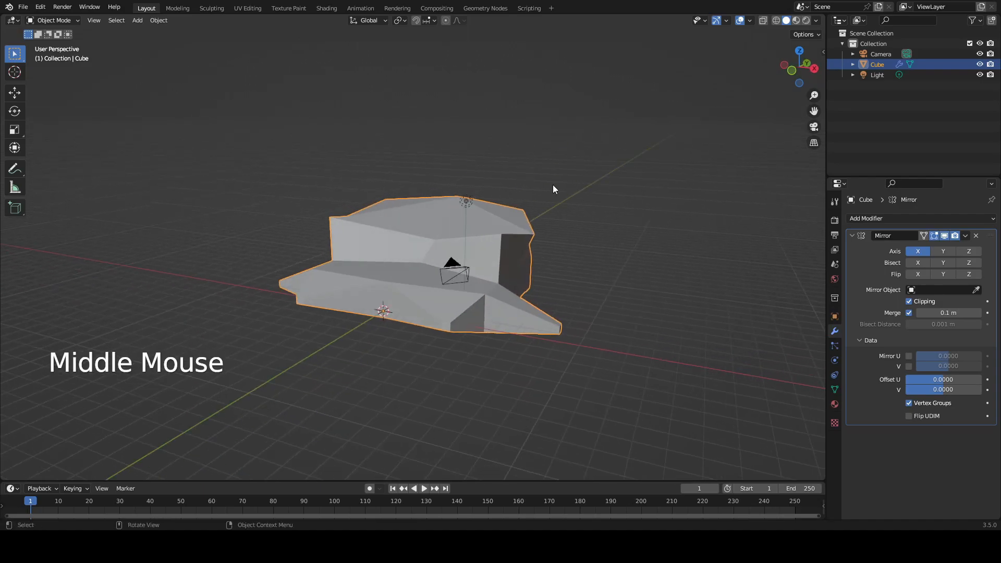